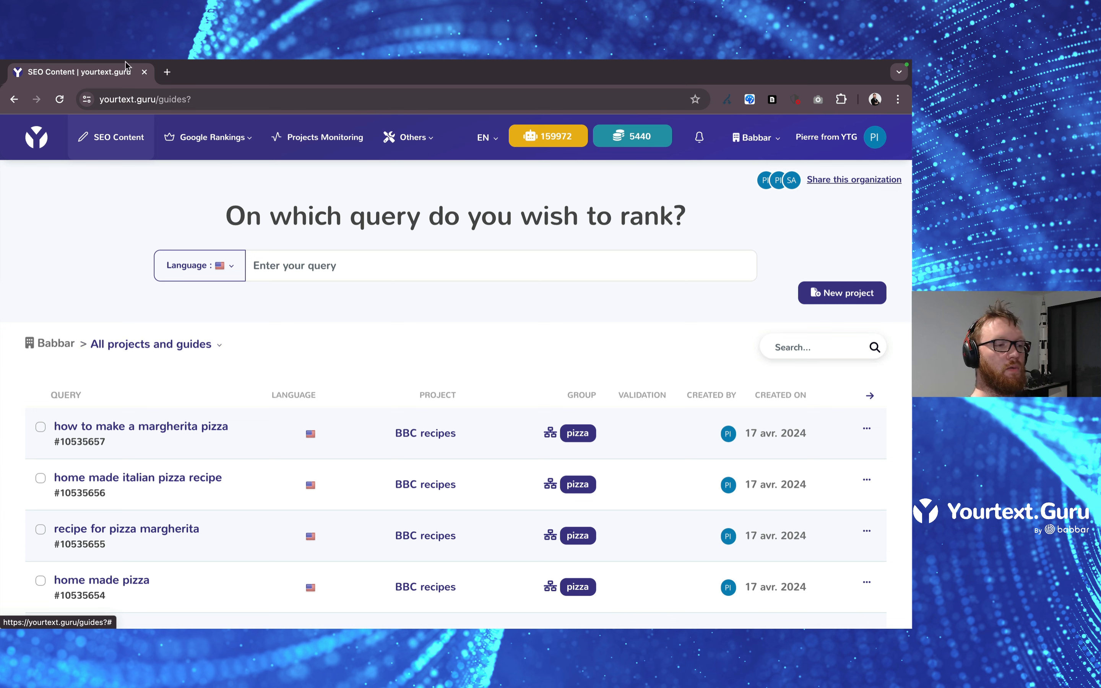
left_click(206, 145)
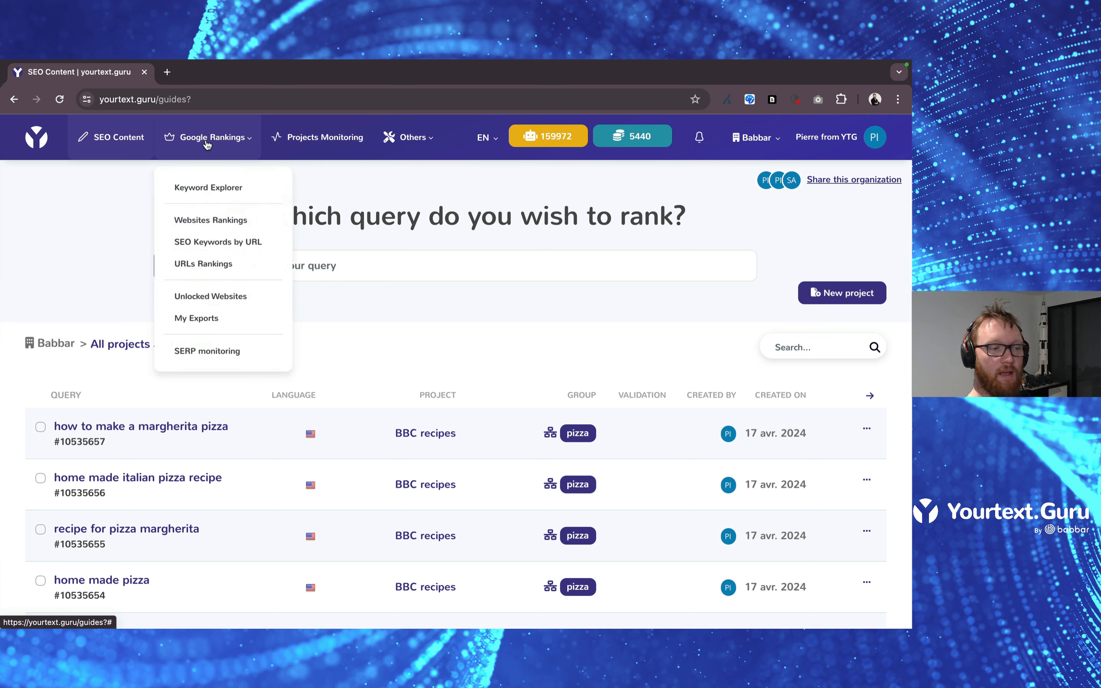
left_click(46, 215)
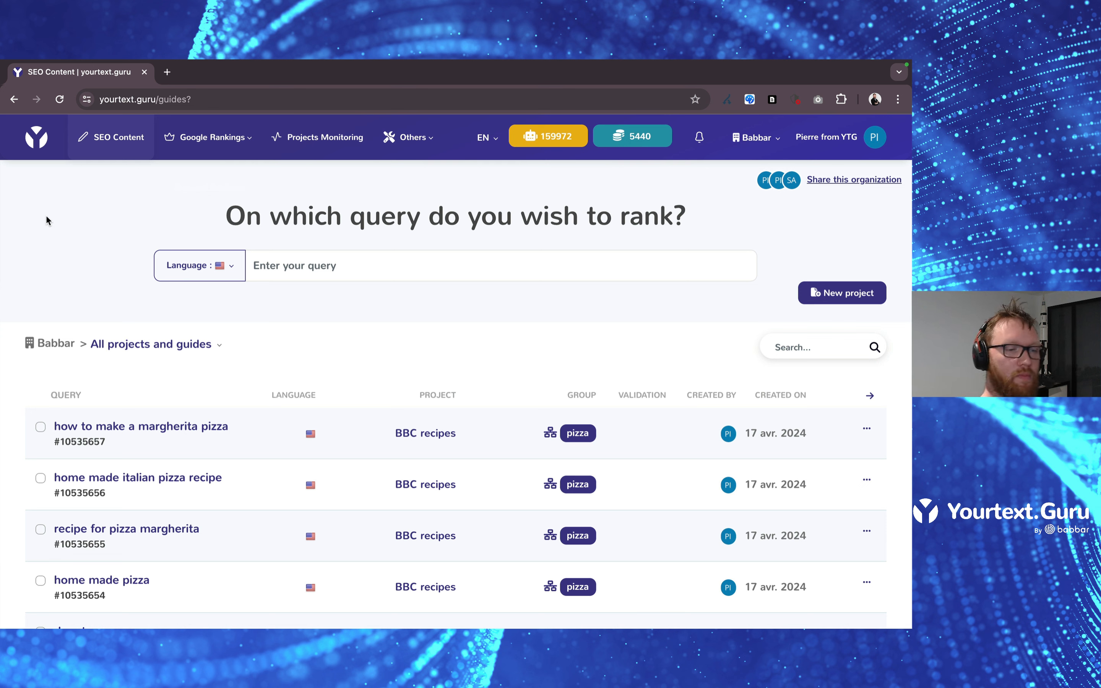
left_click(846, 293)
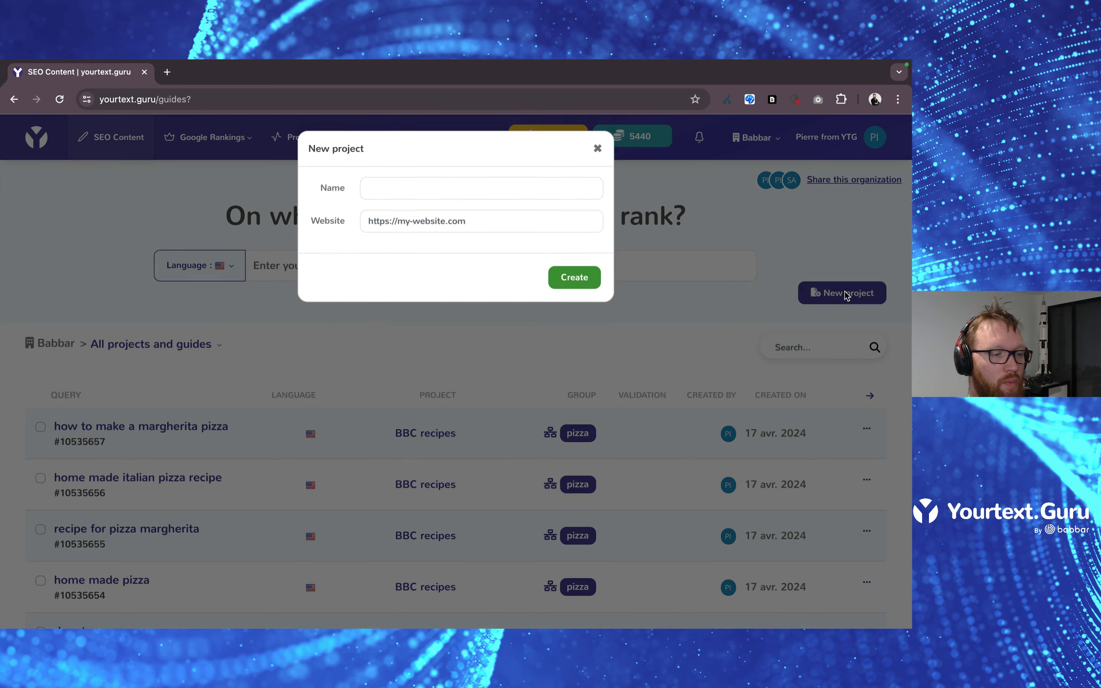
left_click(556, 220)
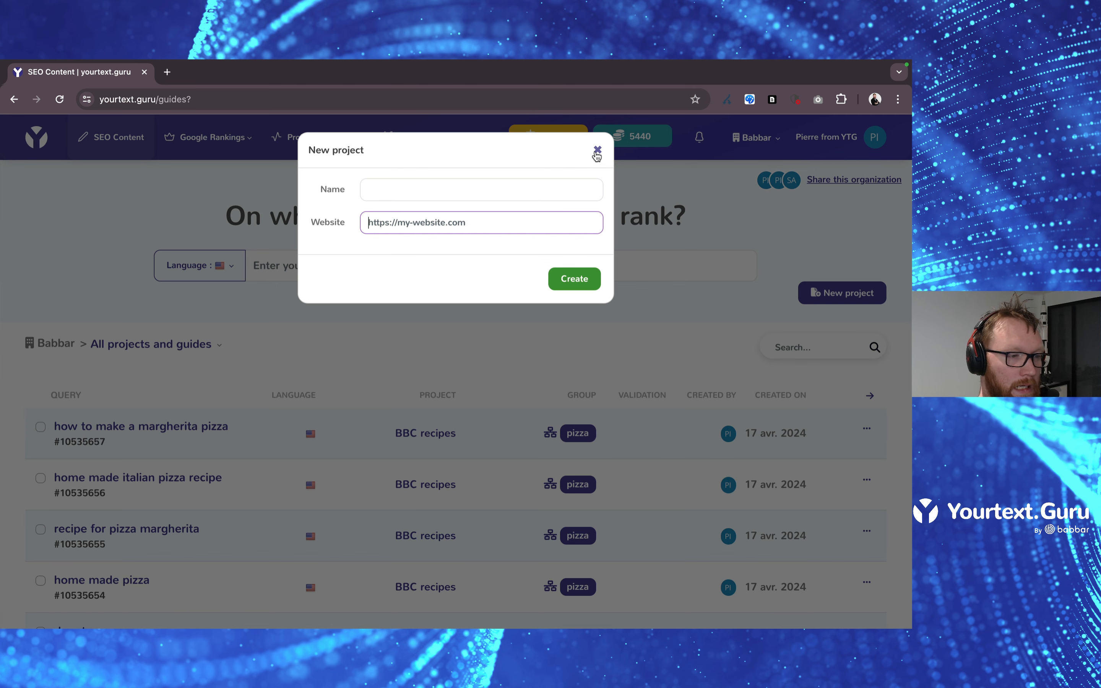
left_click(597, 151)
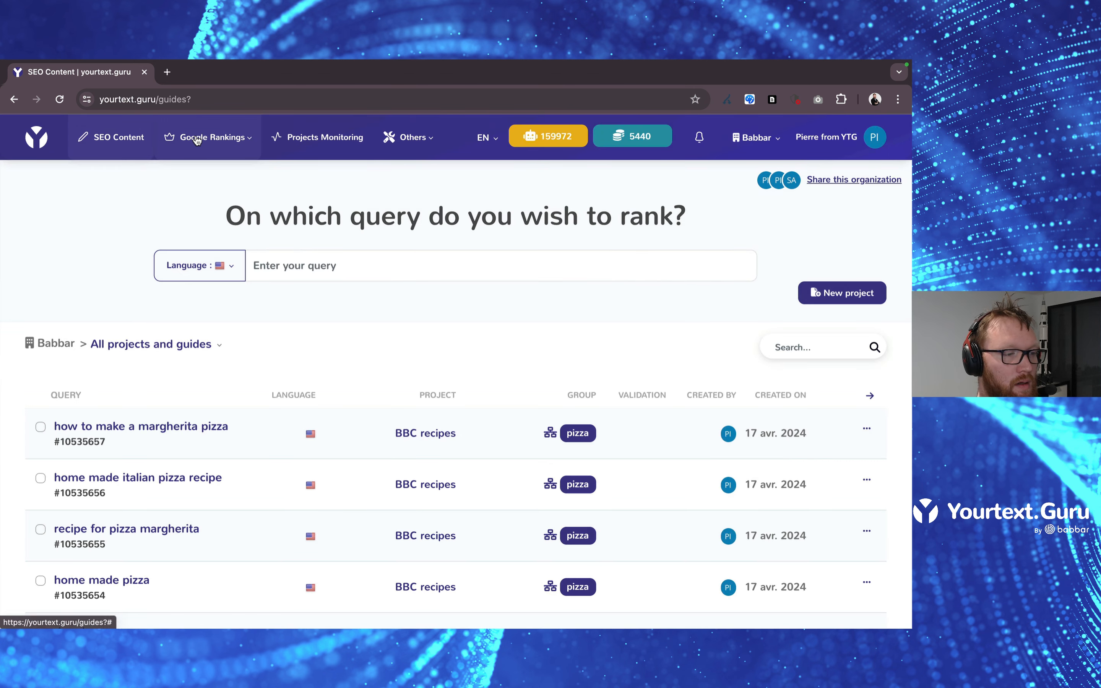
Step: Open the Keyword Explorer for Google rankings
left_click(197, 140)
left_click(202, 184)
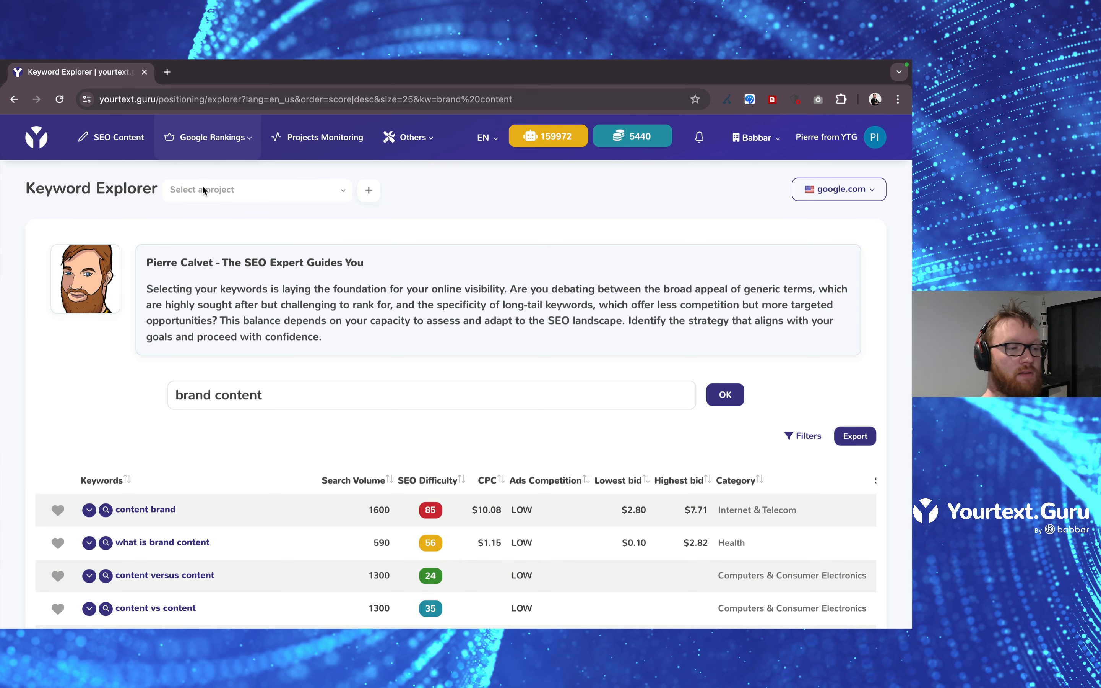
left_click(367, 193)
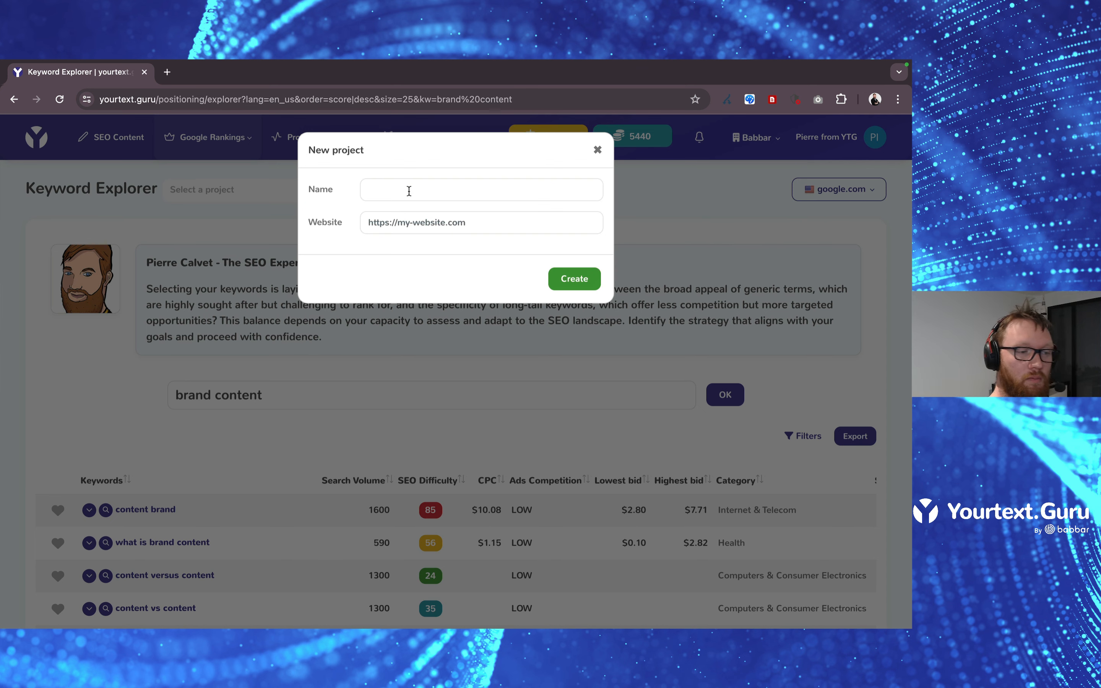
left_click(637, 188)
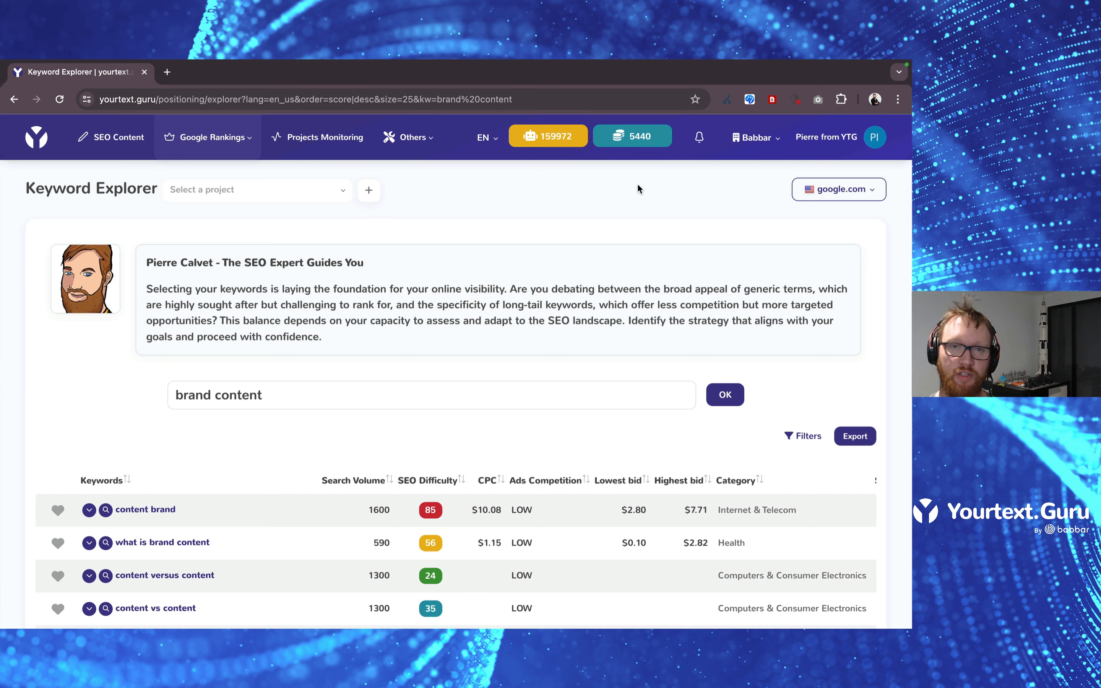
left_click(253, 191)
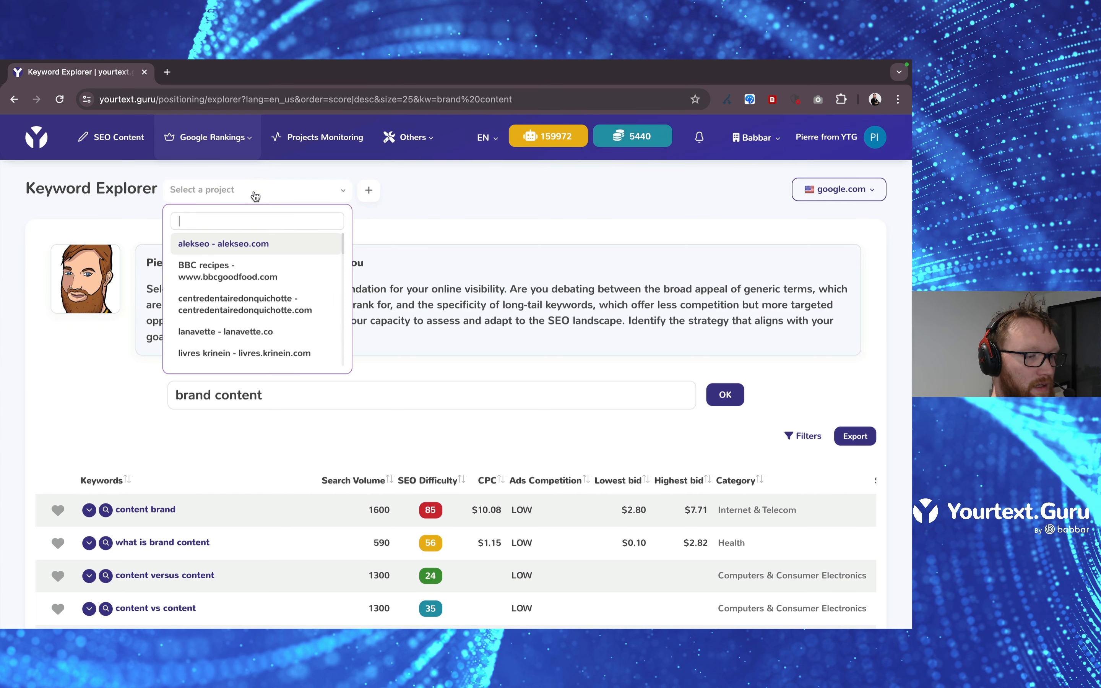
left_click(230, 265)
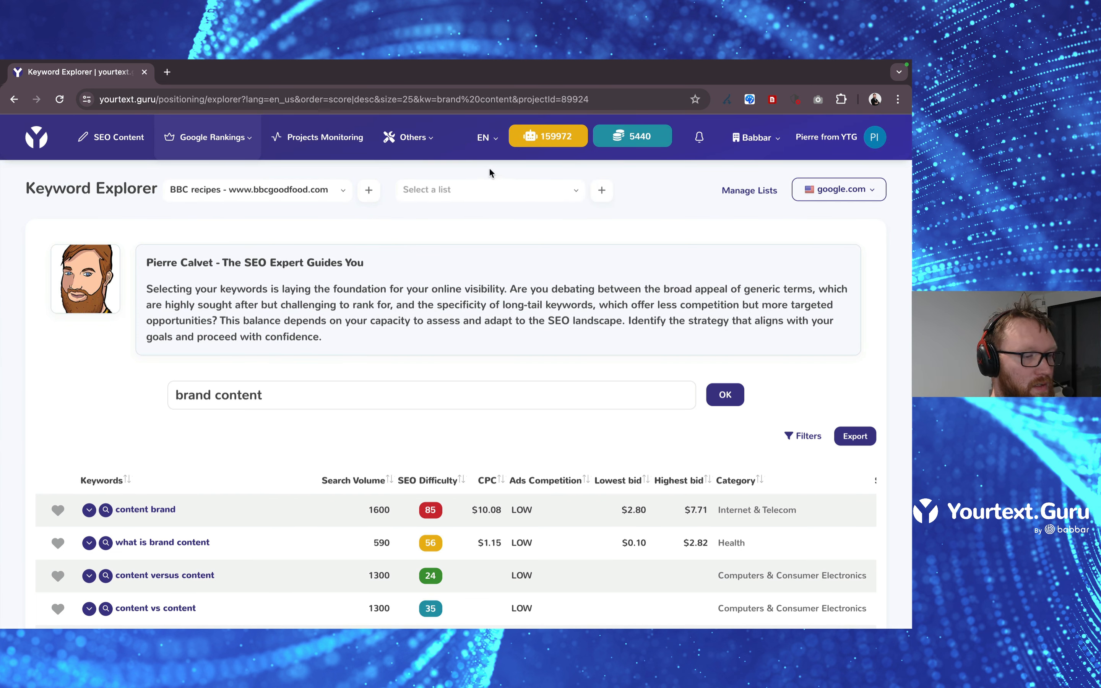
left_click(488, 188)
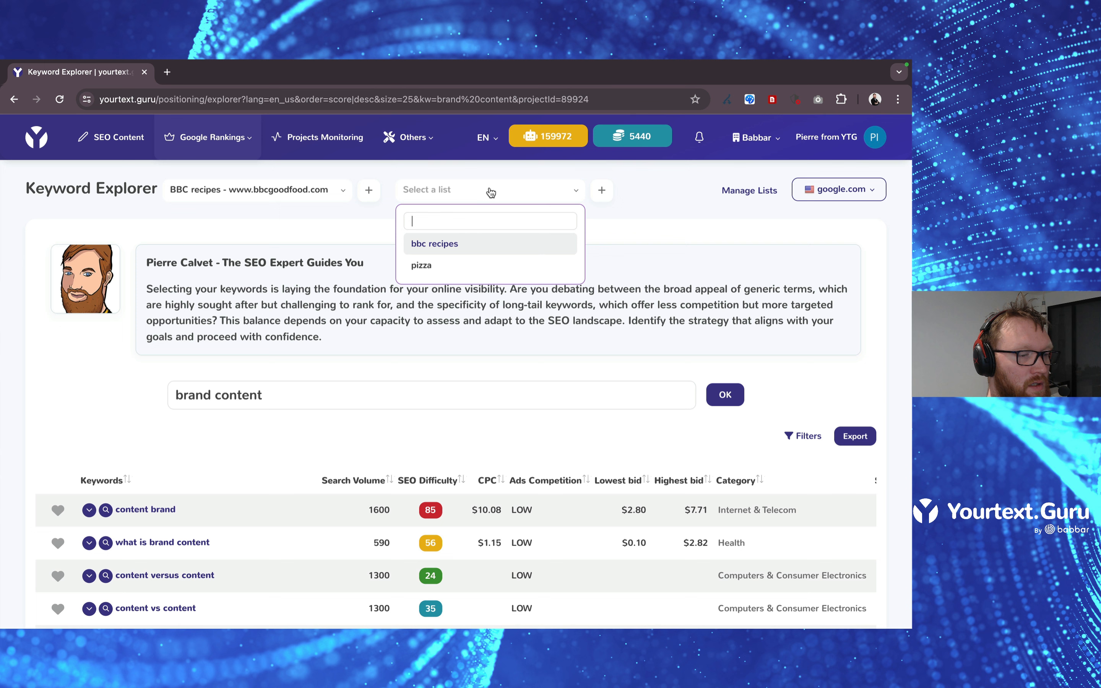
left_click(437, 267)
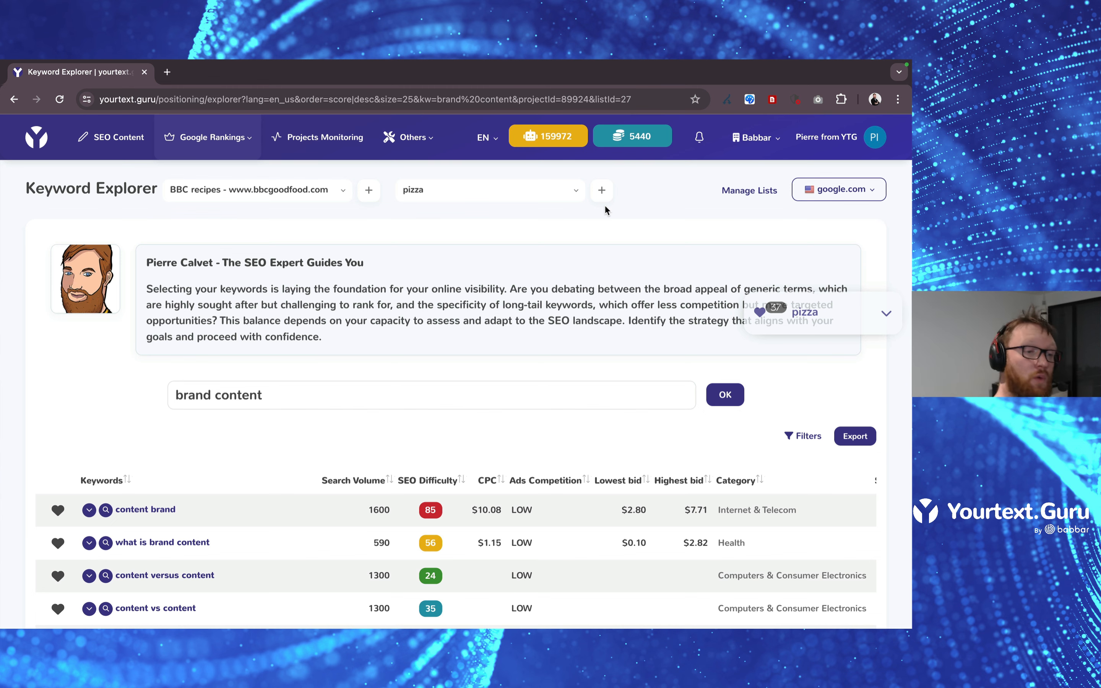
left_click(600, 192)
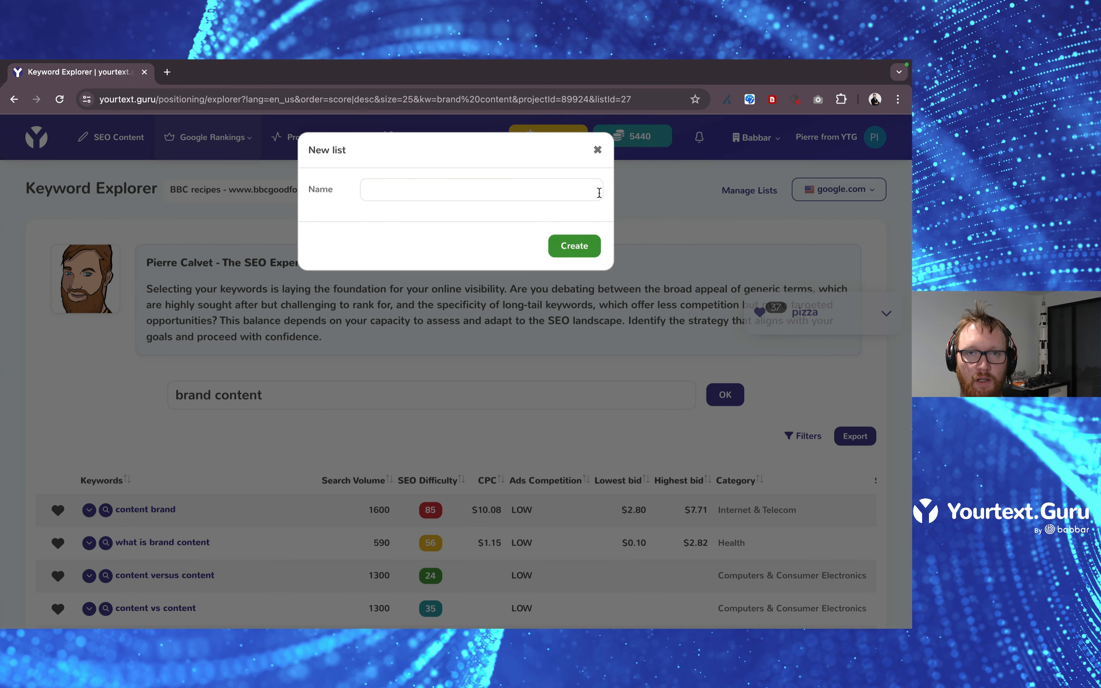
left_click(597, 150)
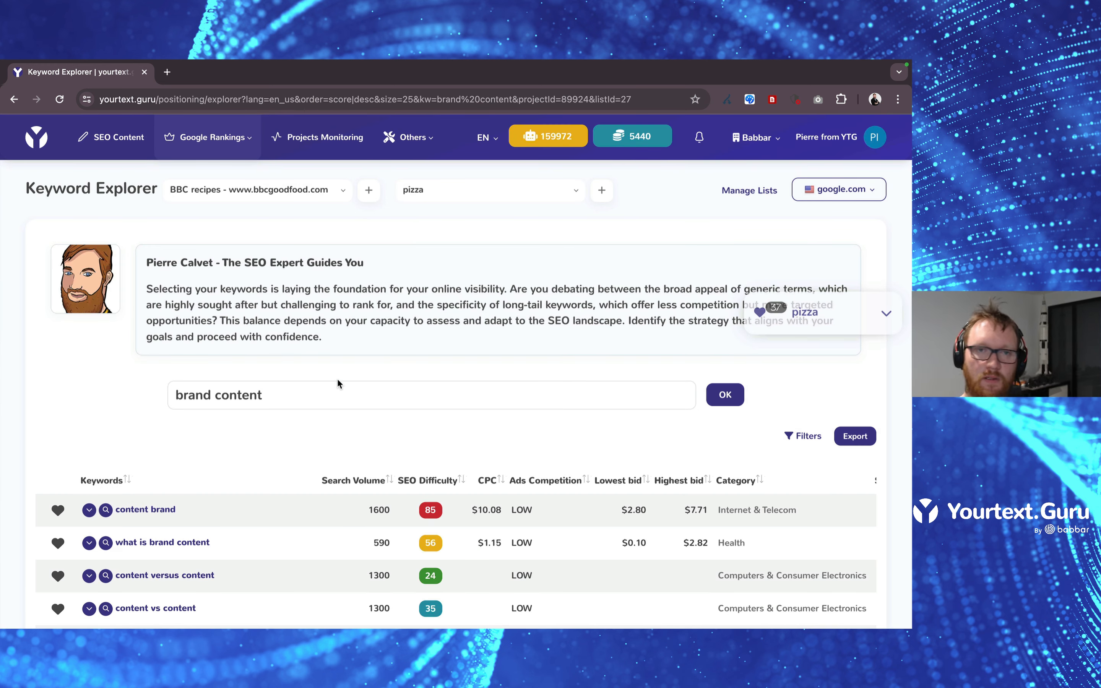
Step: Search the Keyword Explorer for "margherita recipes" and look through the suggested keywords
triple_click(256, 397)
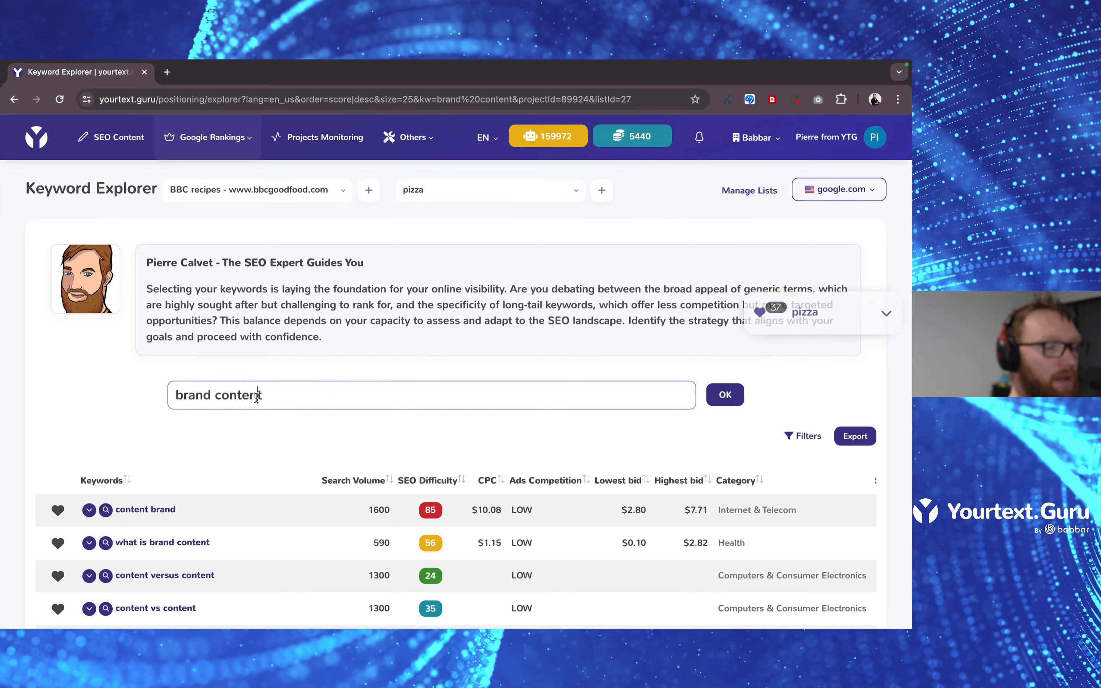
type("margherita recipes")
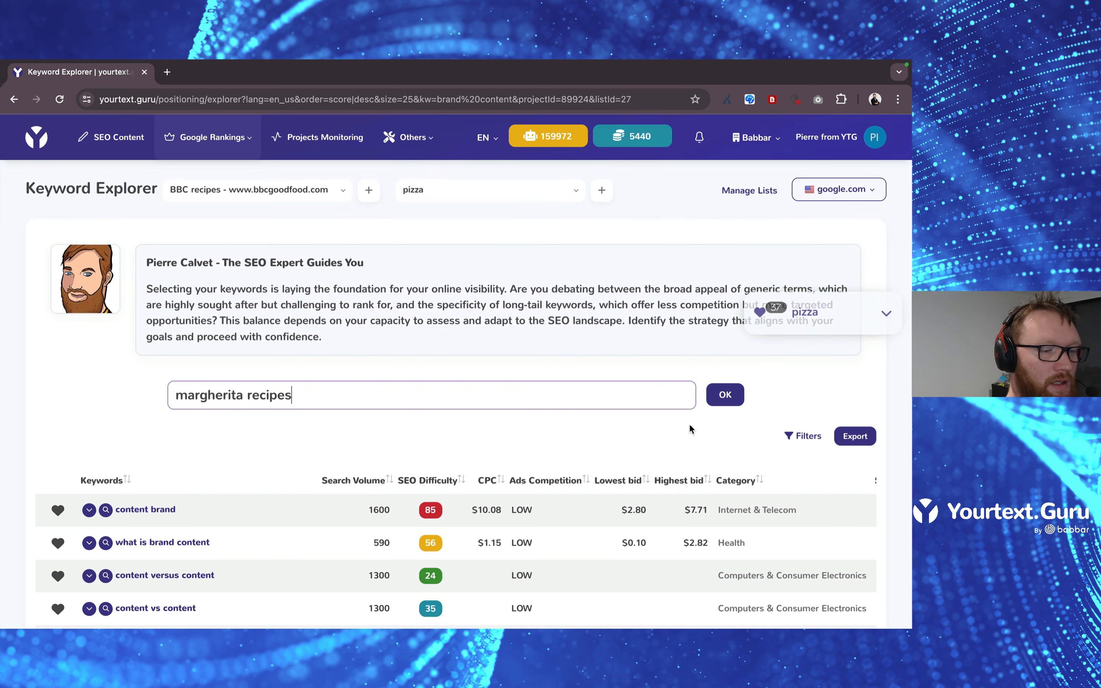
left_click(725, 395)
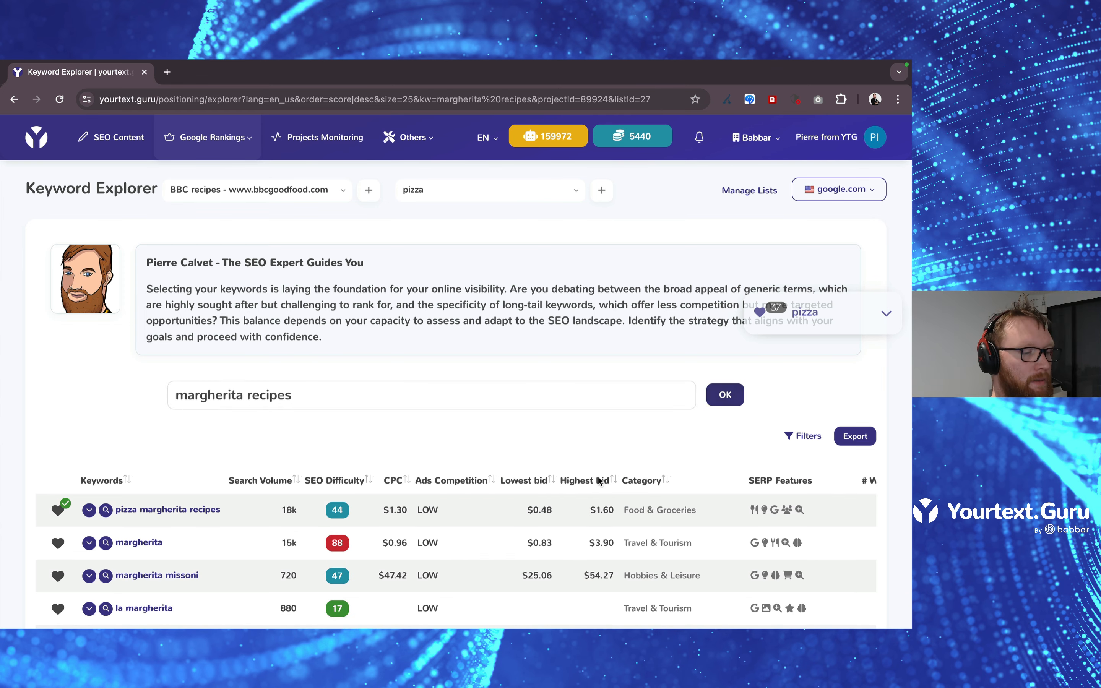
scroll(260, 494, "down", 5)
scroll(259, 493, "down", 3)
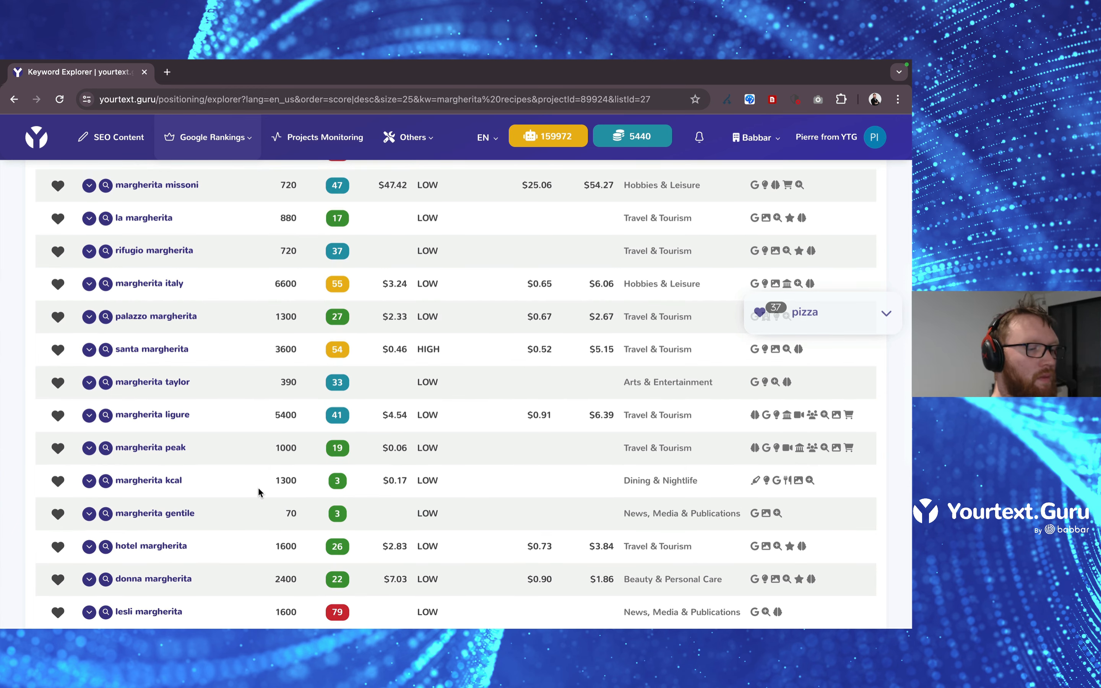
scroll(258, 487, "up", 9)
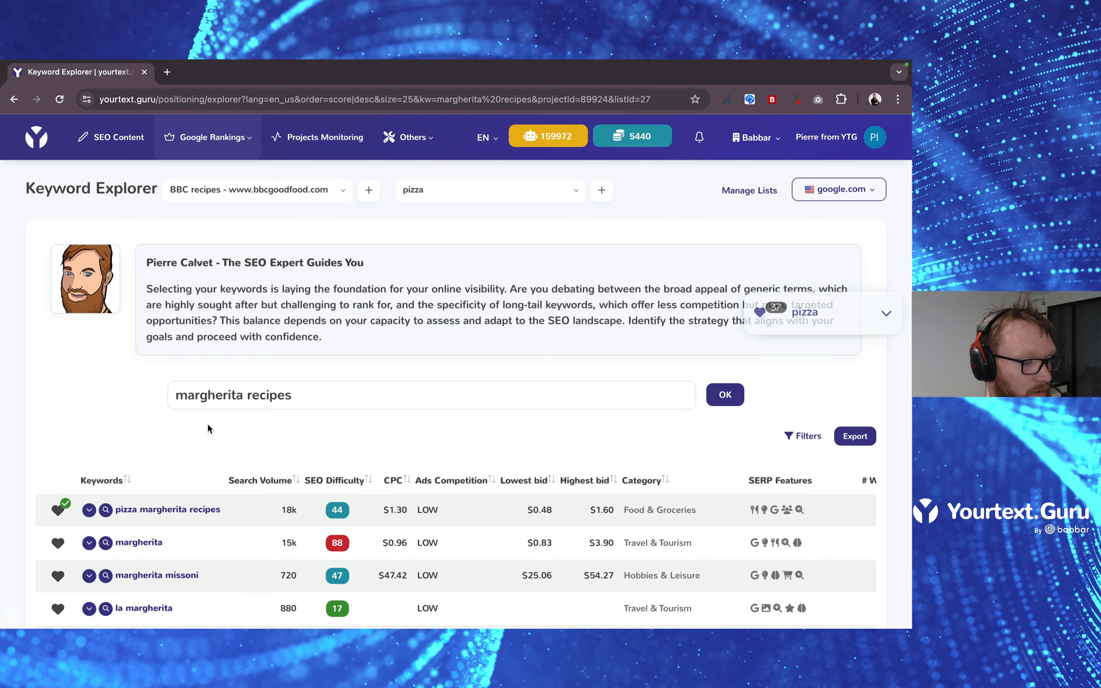
Step: Run a new keyword search from the "pizza margherita recipes" suggestion and review its results
left_click(106, 512)
scroll(192, 527, "down", 5)
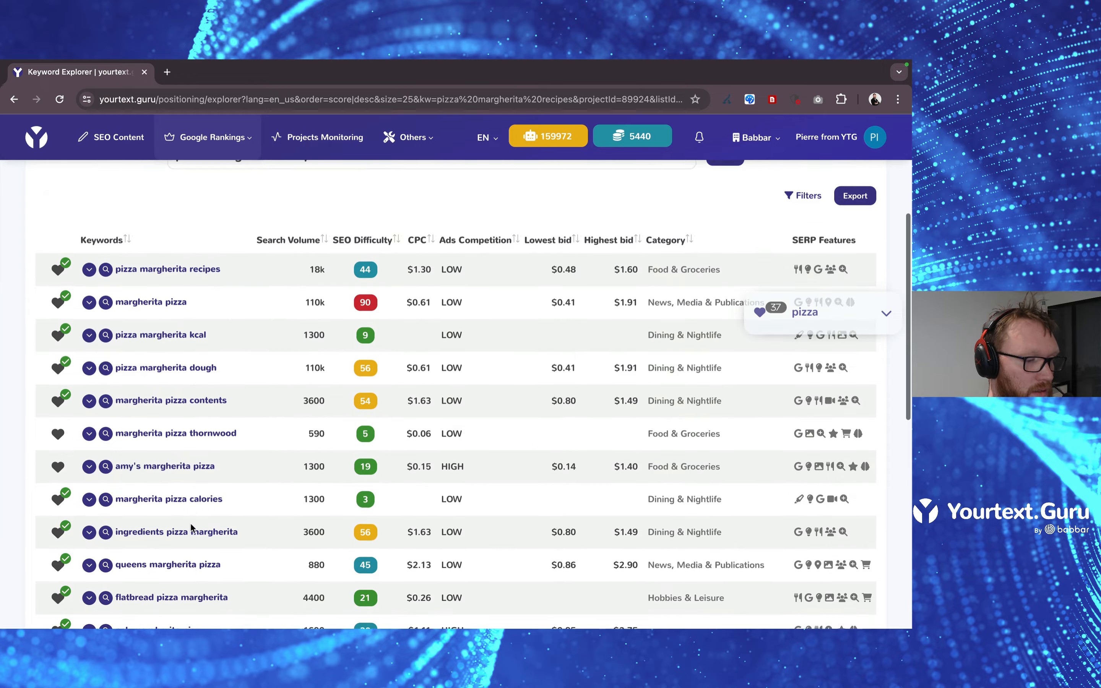
scroll(190, 528, "down", 2)
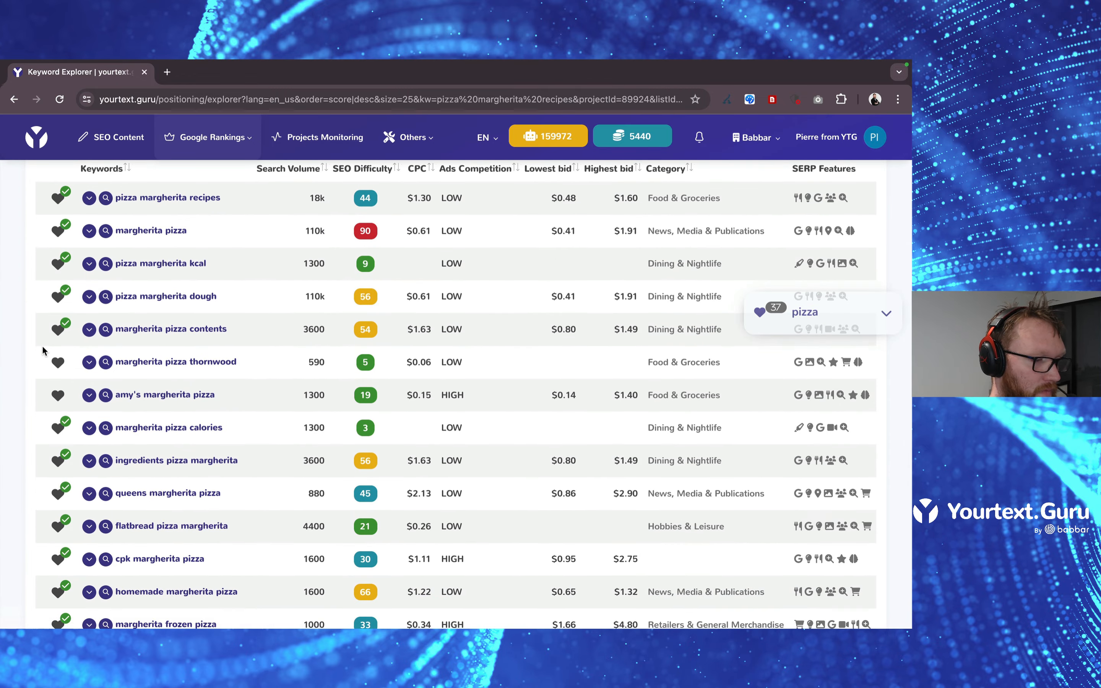
scroll(42, 346, "down", 9)
scroll(42, 347, "up", 18)
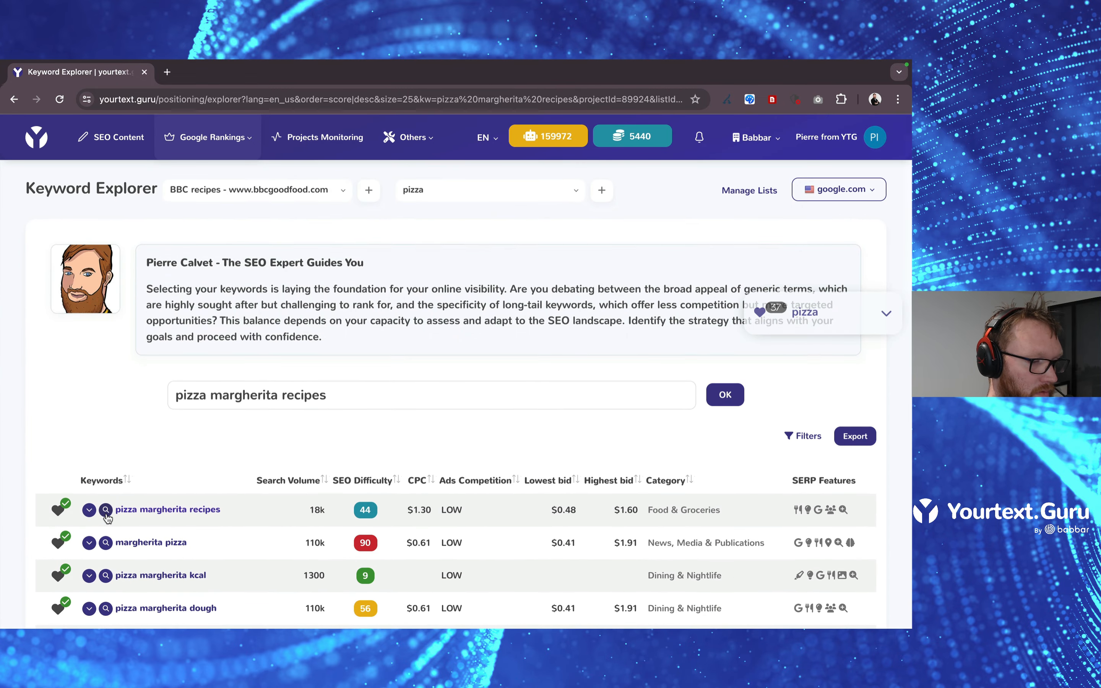
Step: Expand the related keywords of "pizza margherita recipes" and run a search from "margherita pizza homemade"
left_click(89, 510)
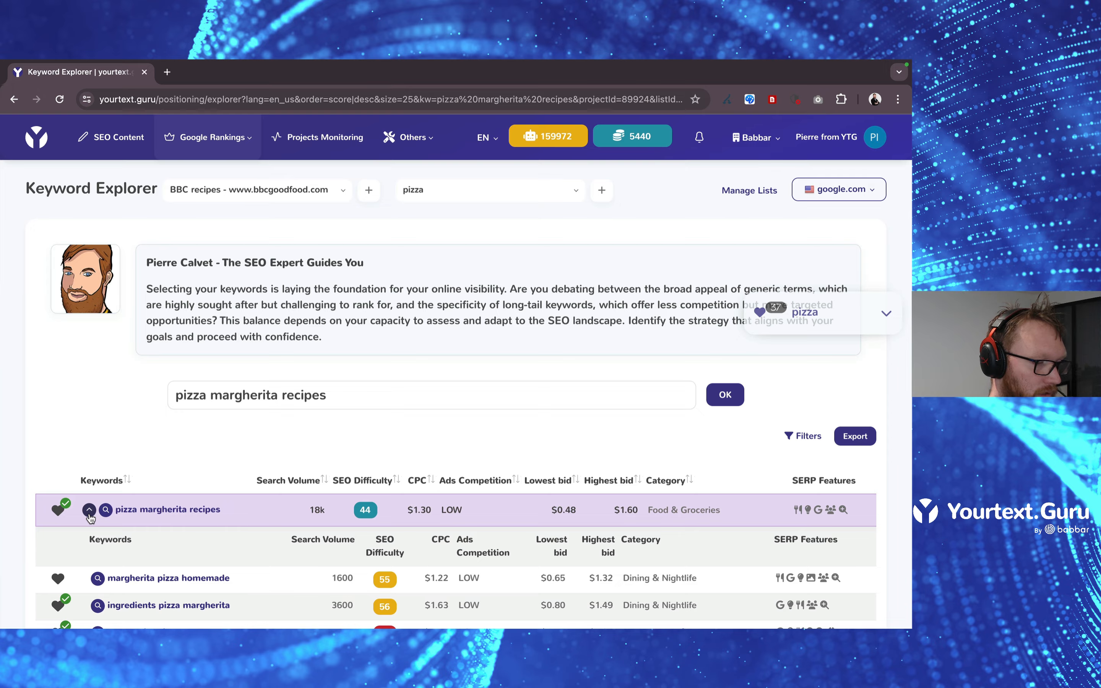
scroll(90, 519, "down", 5)
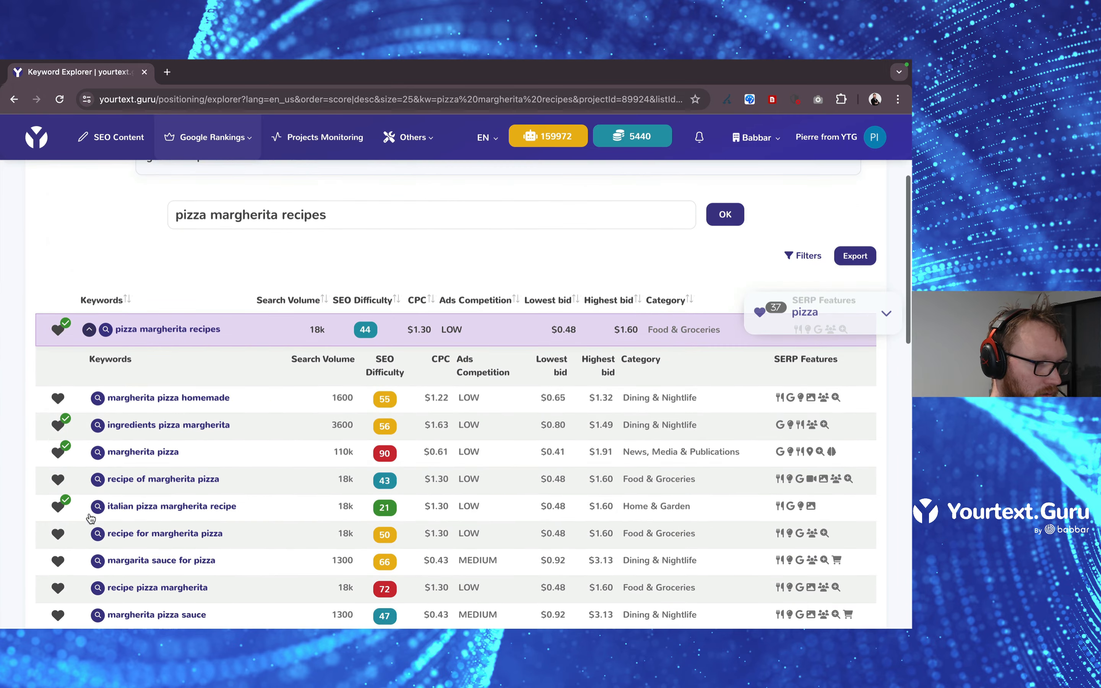
left_click(97, 399)
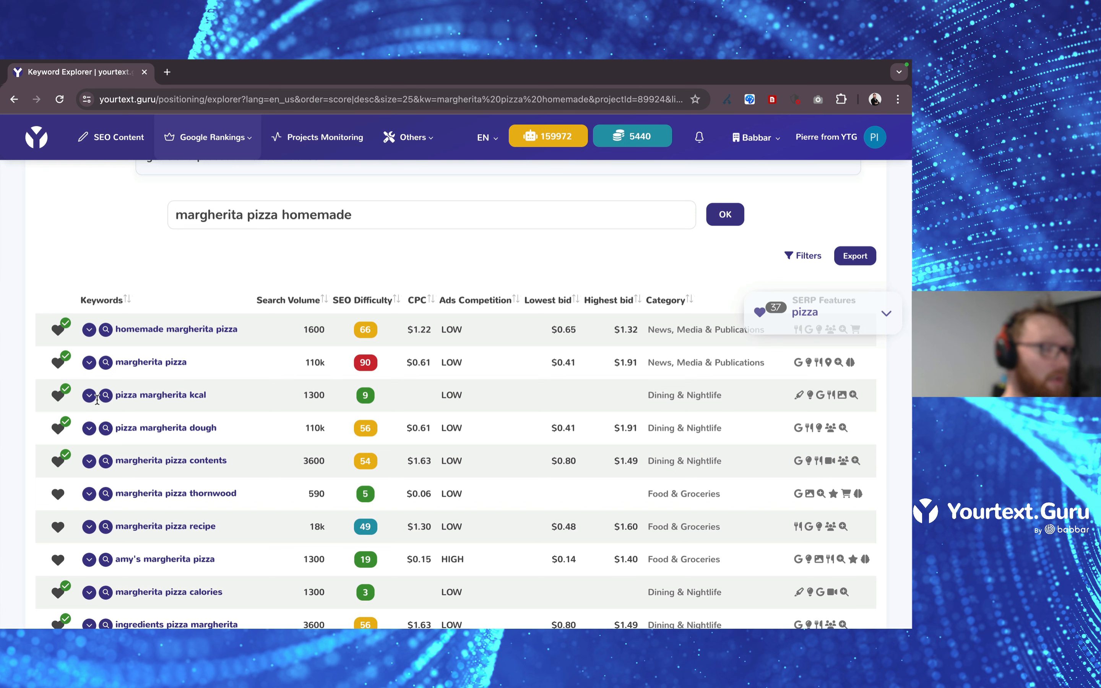
Step: Change the keyword query to "pizza AND homemade" and run the search
left_click(282, 215)
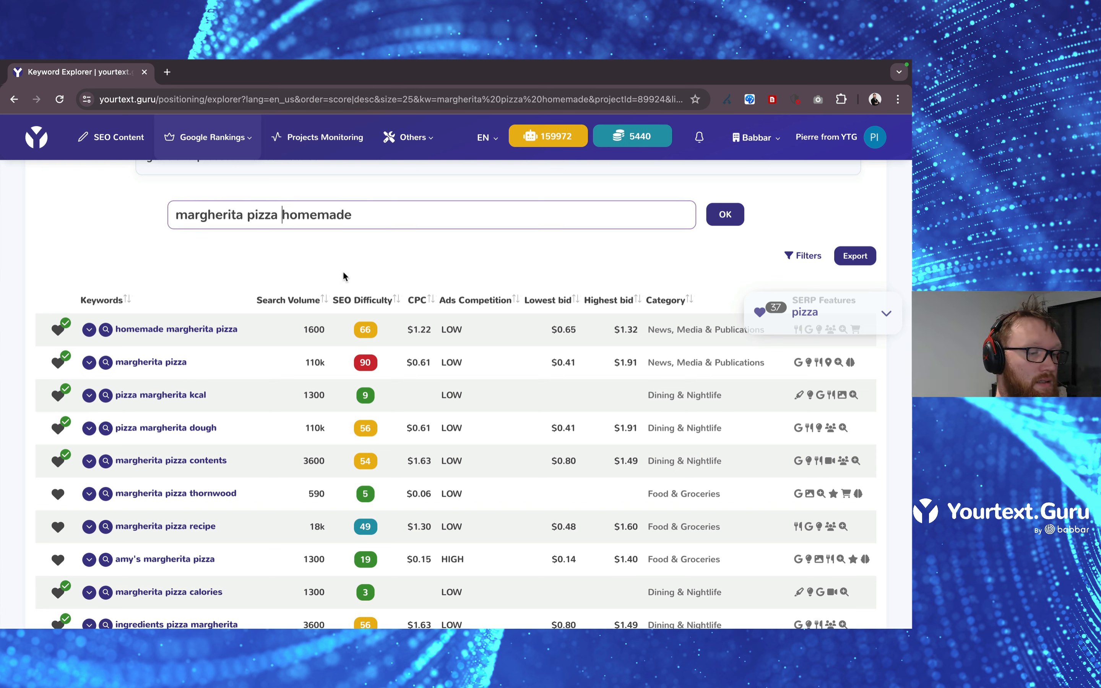
type("AND")
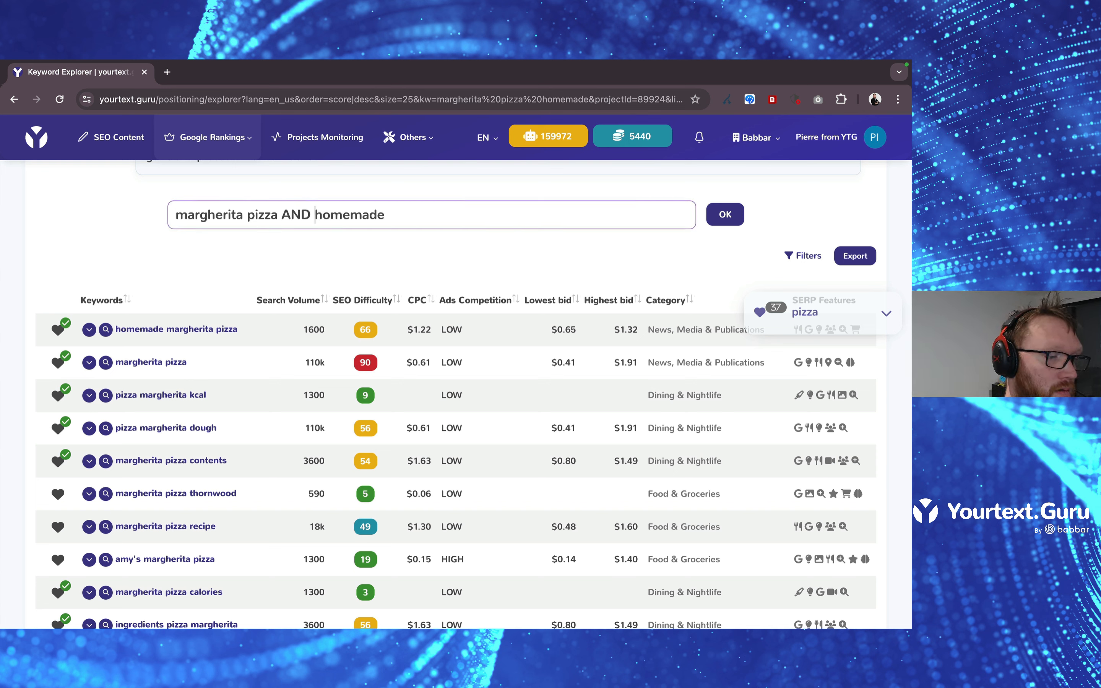
key("Left")
key("Left")
key("Left")
key("Left")
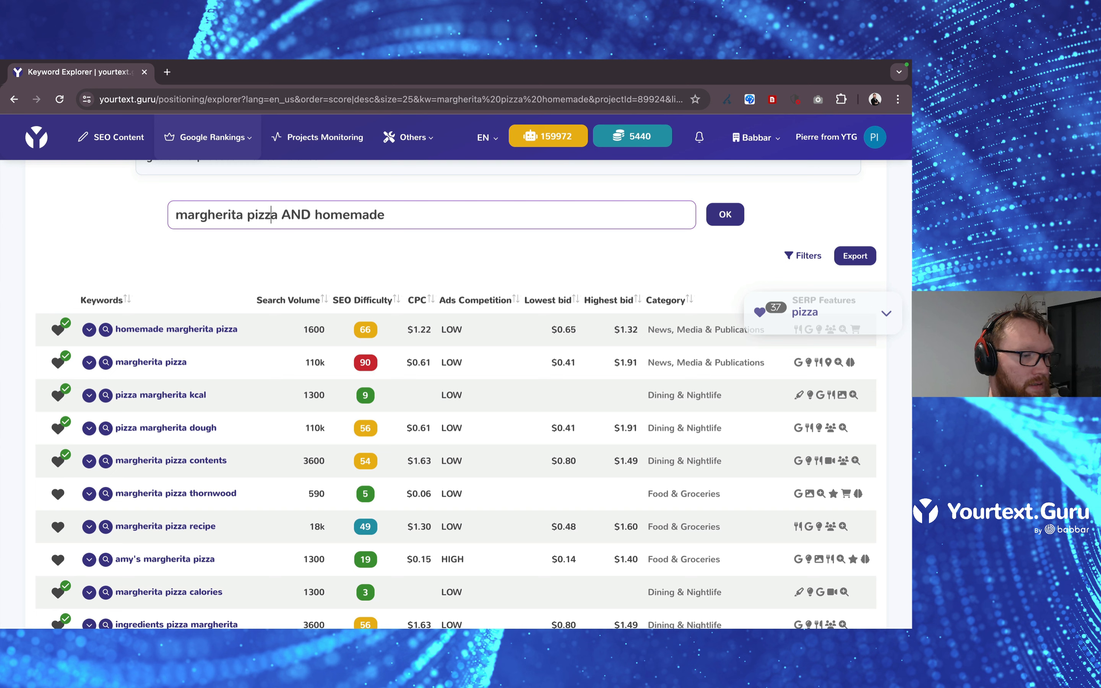
key("BackSpace")
key("BackSpace")
key("BackSpace")
key("BackSpace")
key("BackSpace")
key("BackSpace")
key("BackSpace")
key("BackSpace")
key("BackSpace")
key("BackSpace")
key("BackSpace")
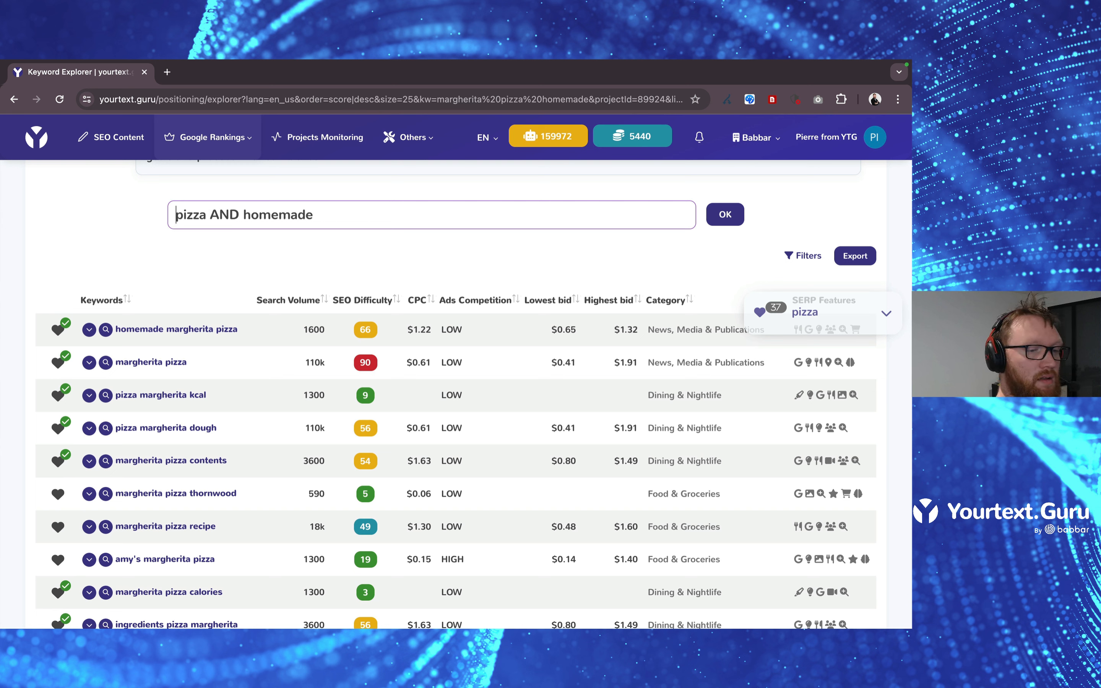
left_click(736, 221)
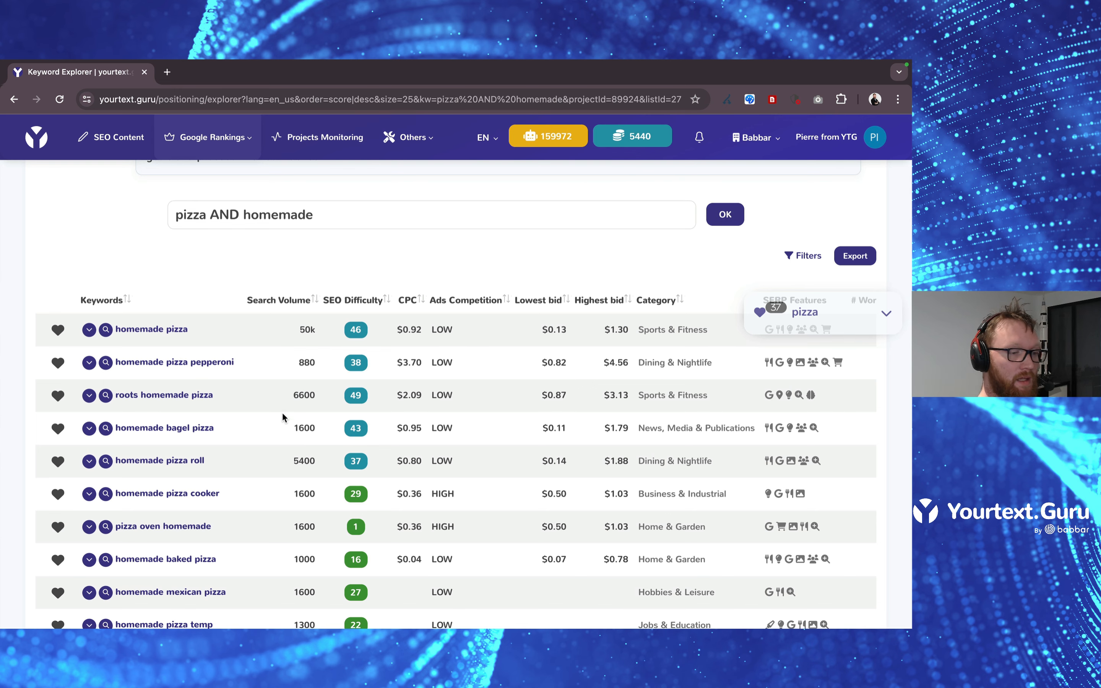
Step: Add all keywords from the "pizza AND homemade" results to the pizza list
scroll(241, 408, "down", 1)
scroll(240, 405, "down", 10)
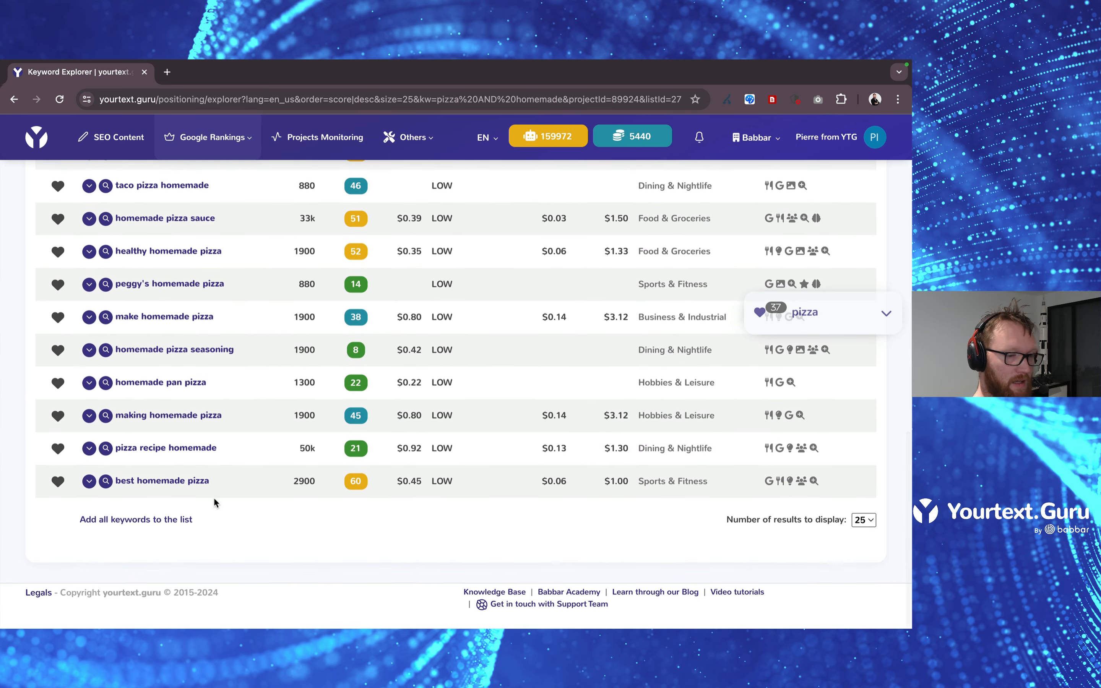
left_click(158, 521)
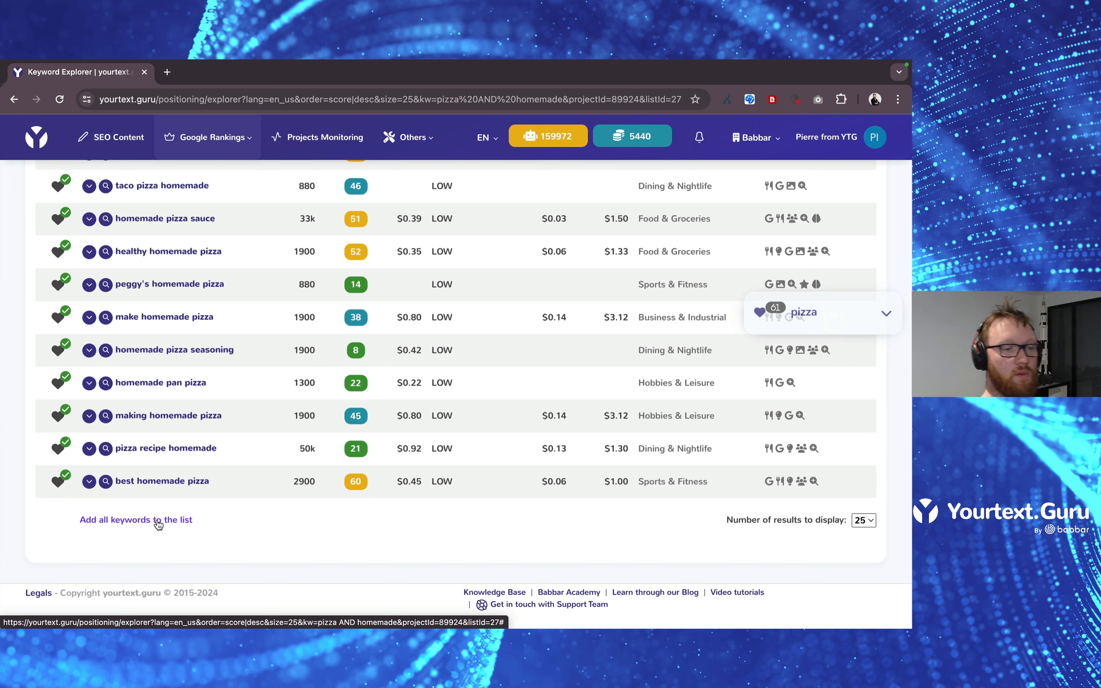
Step: Review the keywords, search volumes and SEO difficulty saved in the pizza list, and collapse it again
left_click(853, 318)
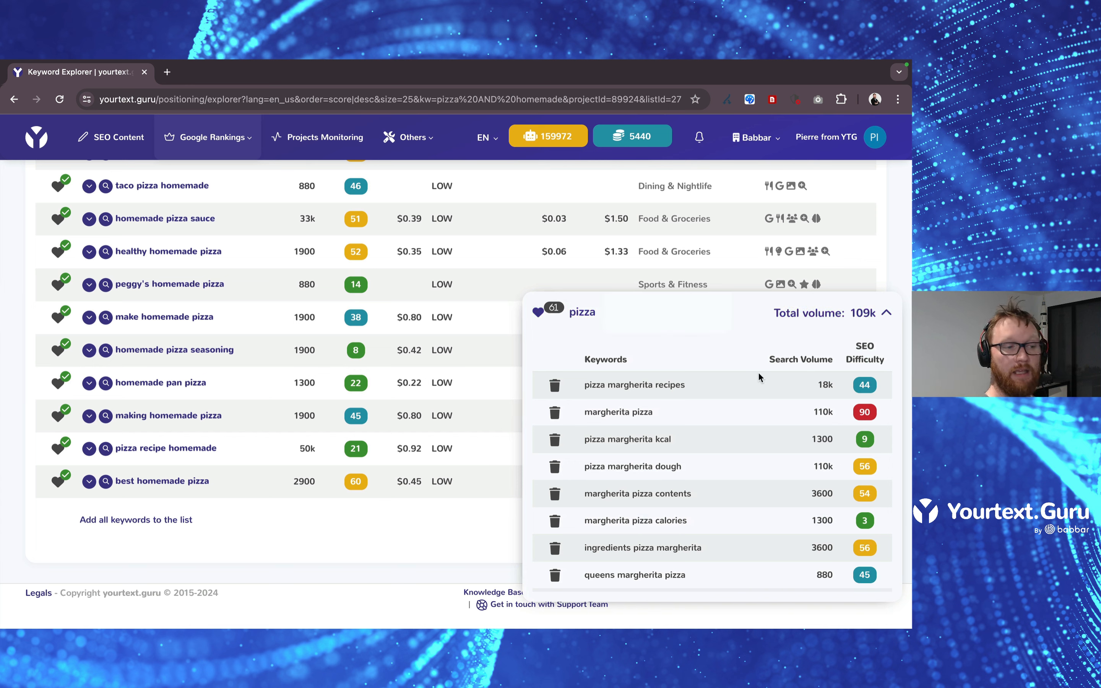
scroll(758, 372, "down", 10)
scroll(758, 372, "up", 10)
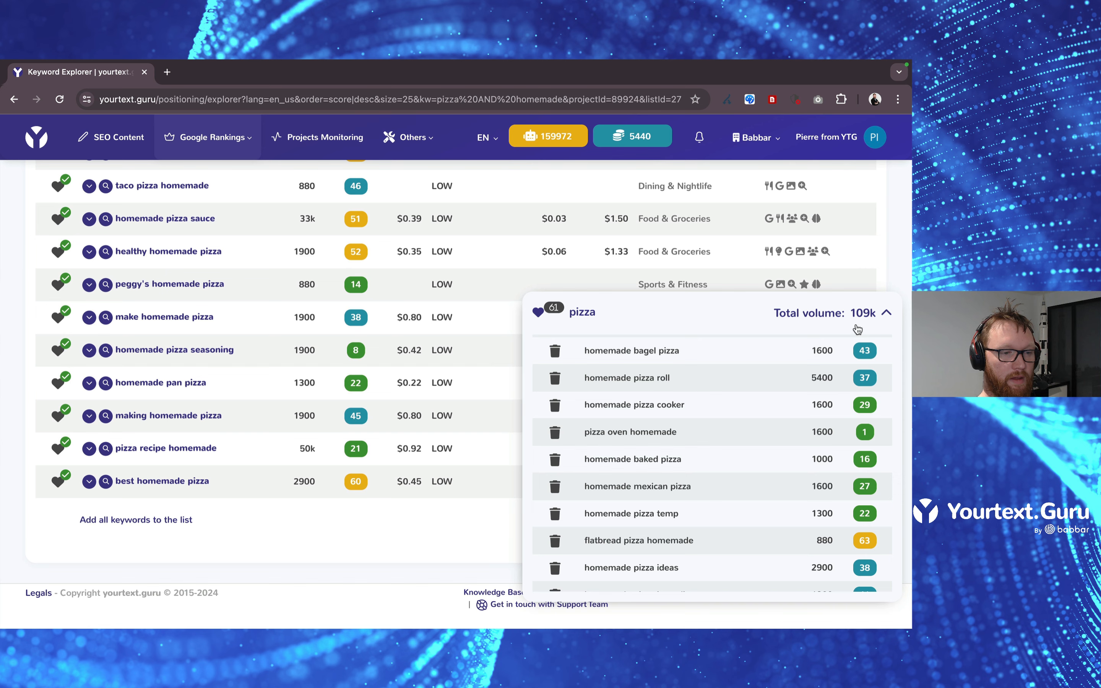
left_click(855, 313)
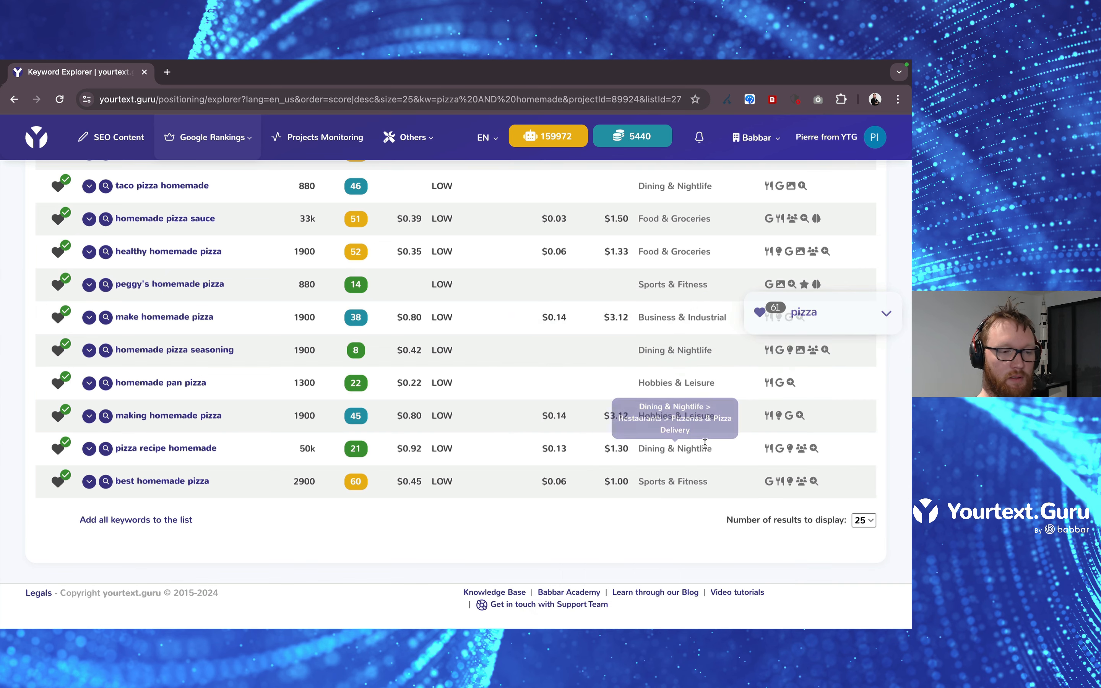
Step: Open the list management page of the BBC recipes project and display the pizza keyword list
scroll(692, 432, "up", 15)
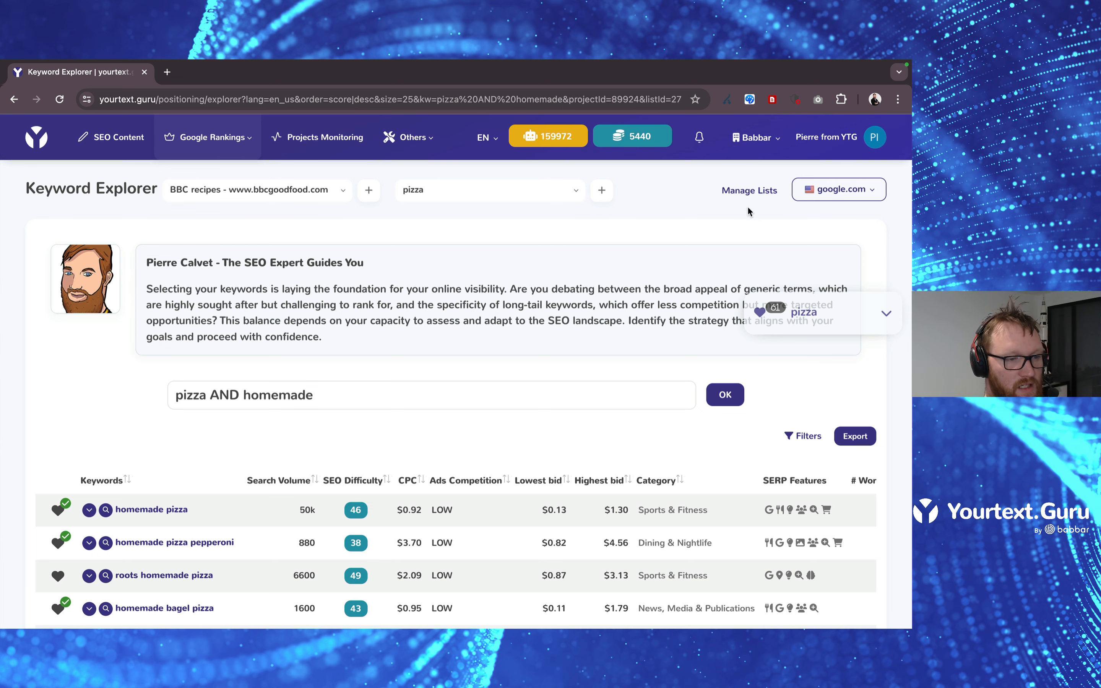
left_click(751, 192)
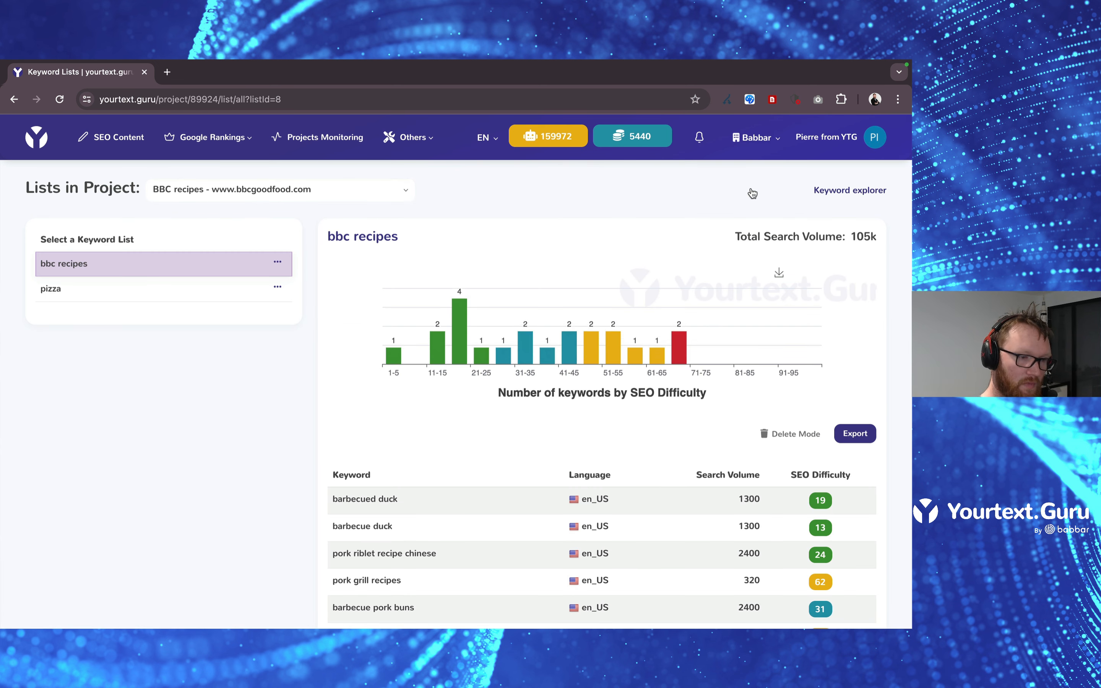
left_click(157, 299)
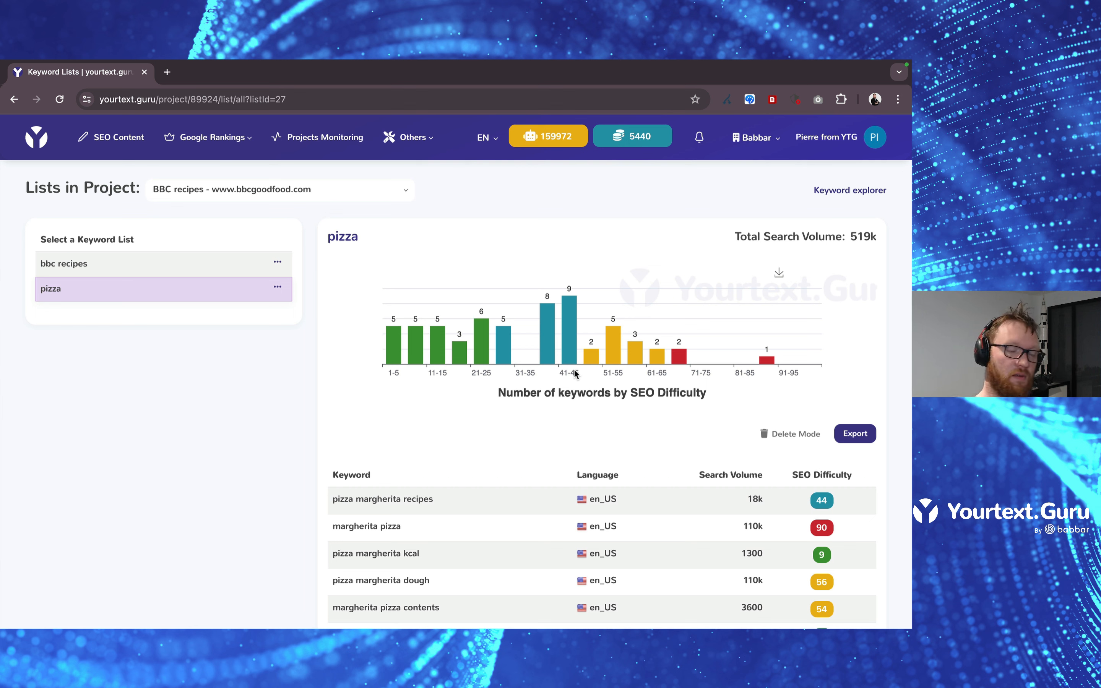
Step: Turn on delete mode for the pizza list and delete the keyword "margherita pizza kingsville md"
left_click(789, 440)
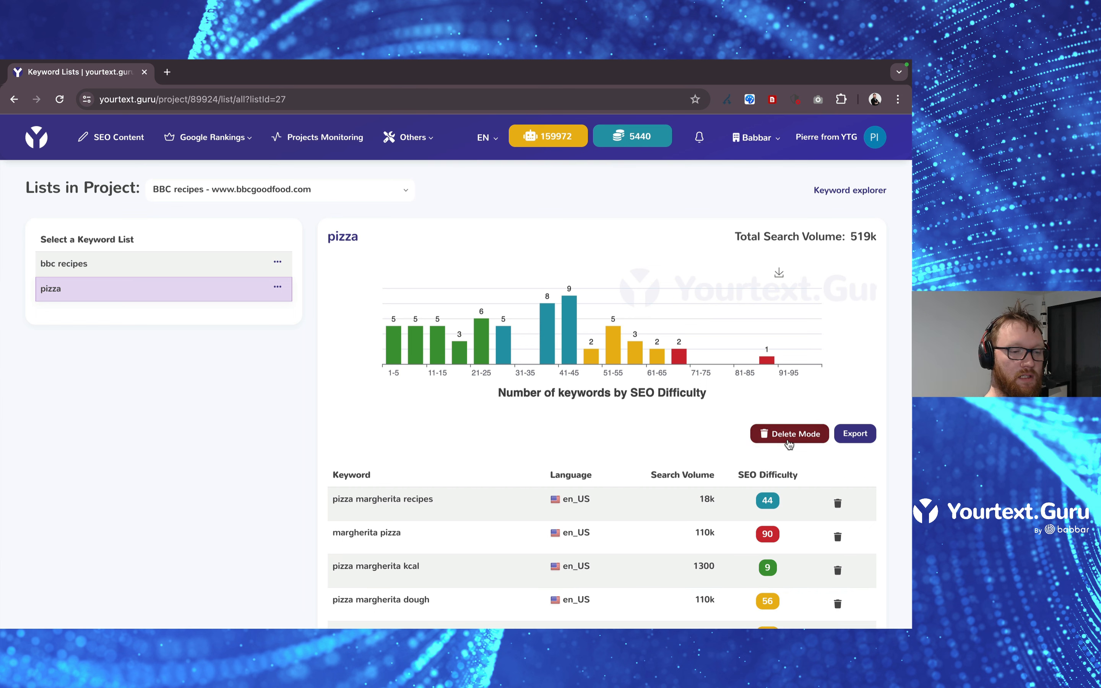
scroll(658, 580, "down", 3)
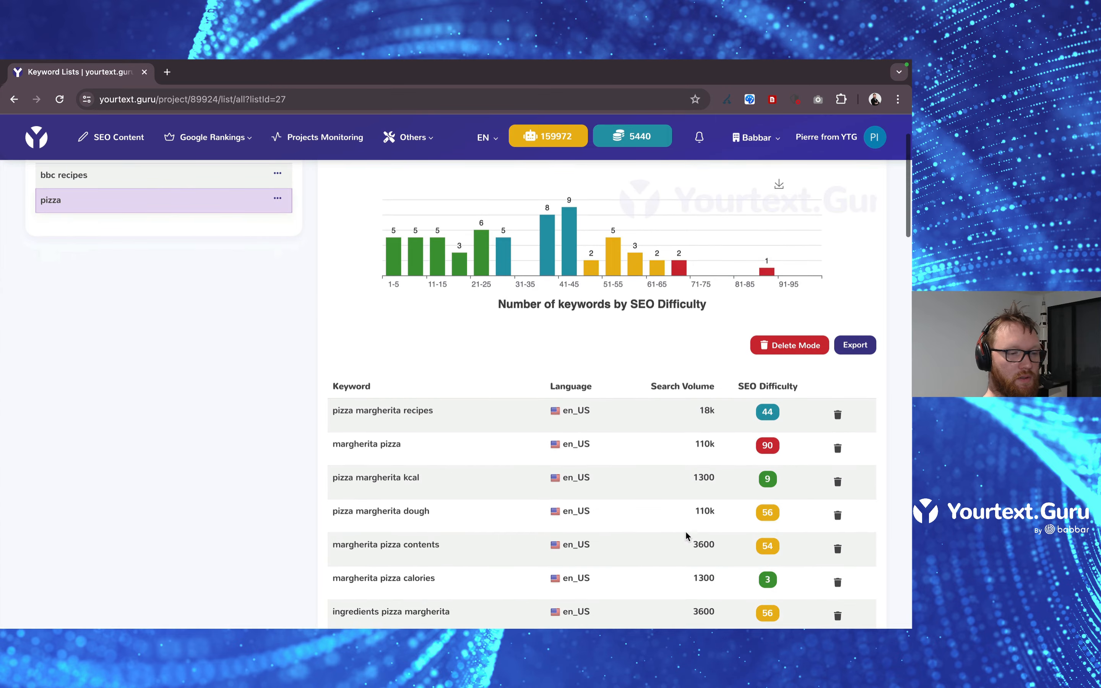
scroll(438, 526, "down", 10)
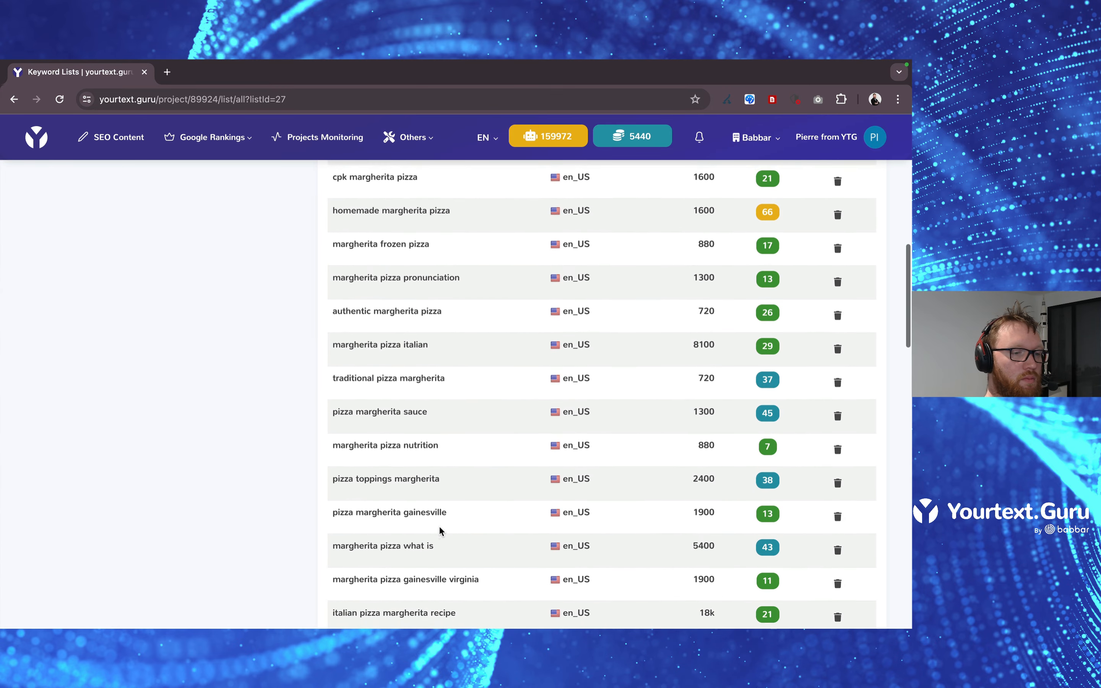
scroll(438, 525, "down", 15)
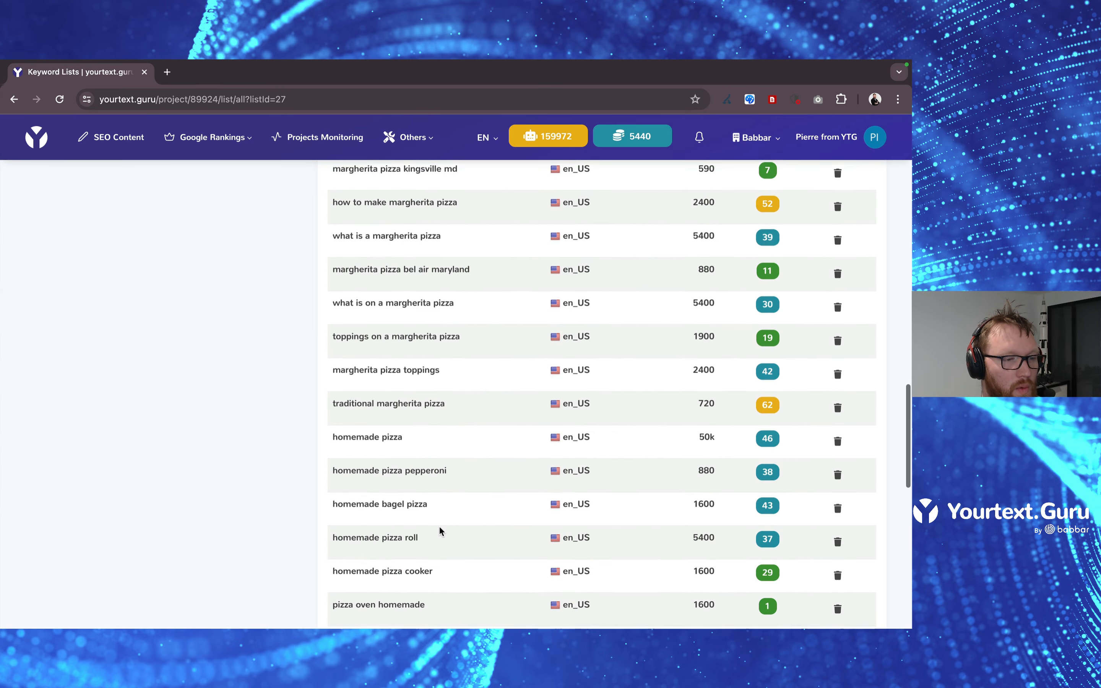
scroll(488, 488, "up", 20)
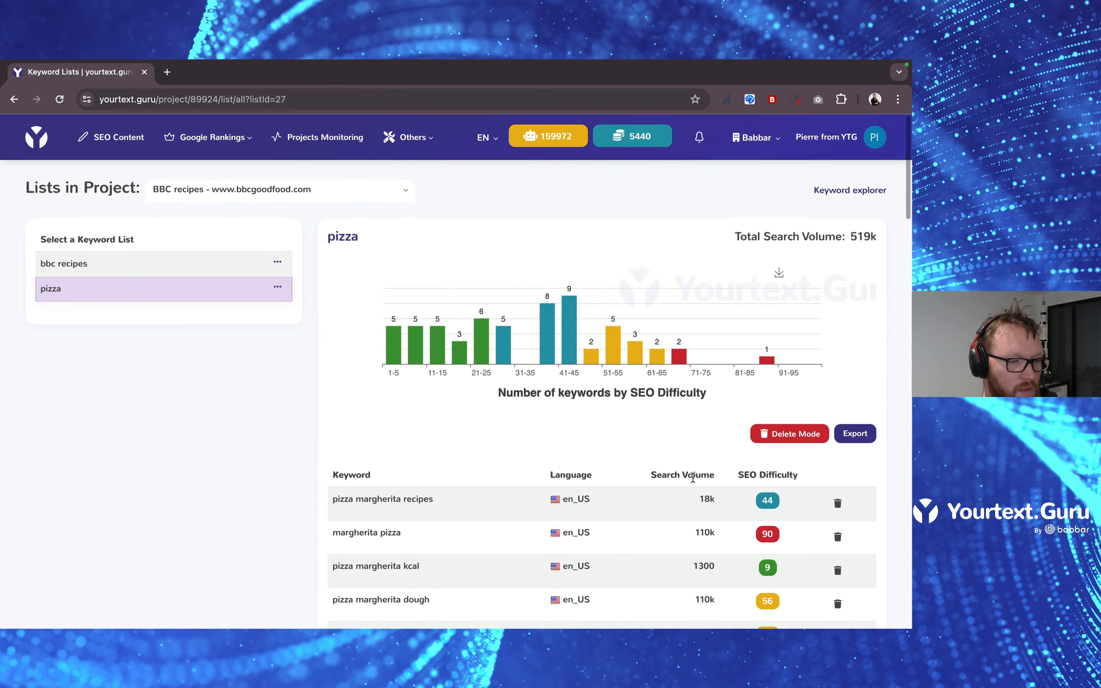
scroll(676, 505, "down", 20)
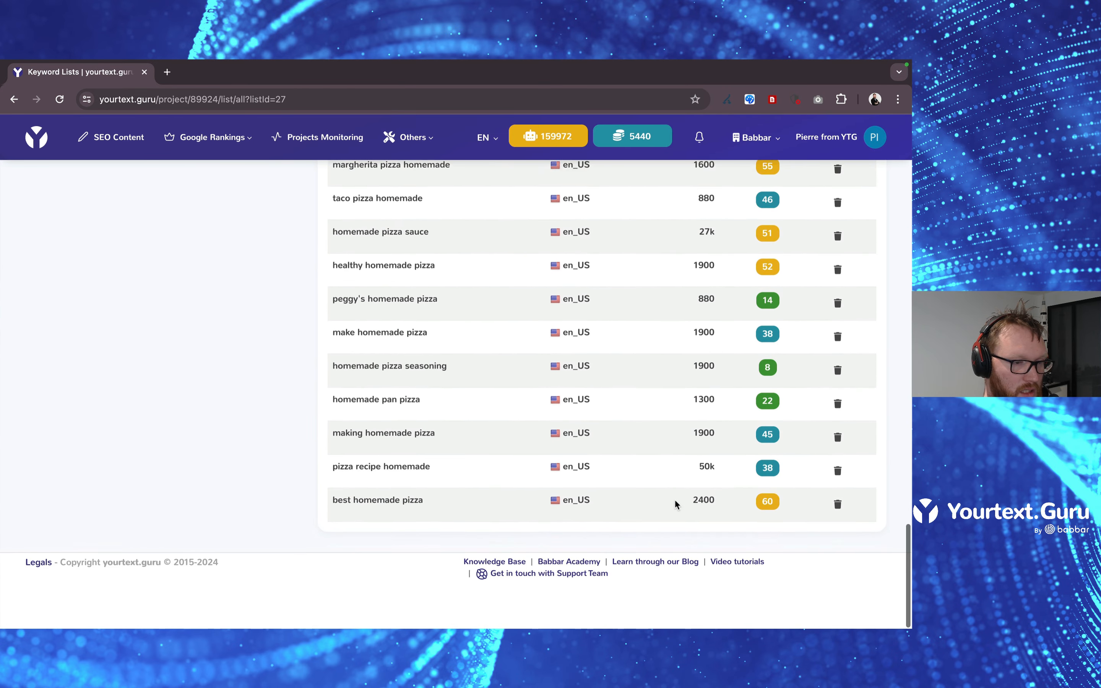
scroll(739, 367, "up", 4)
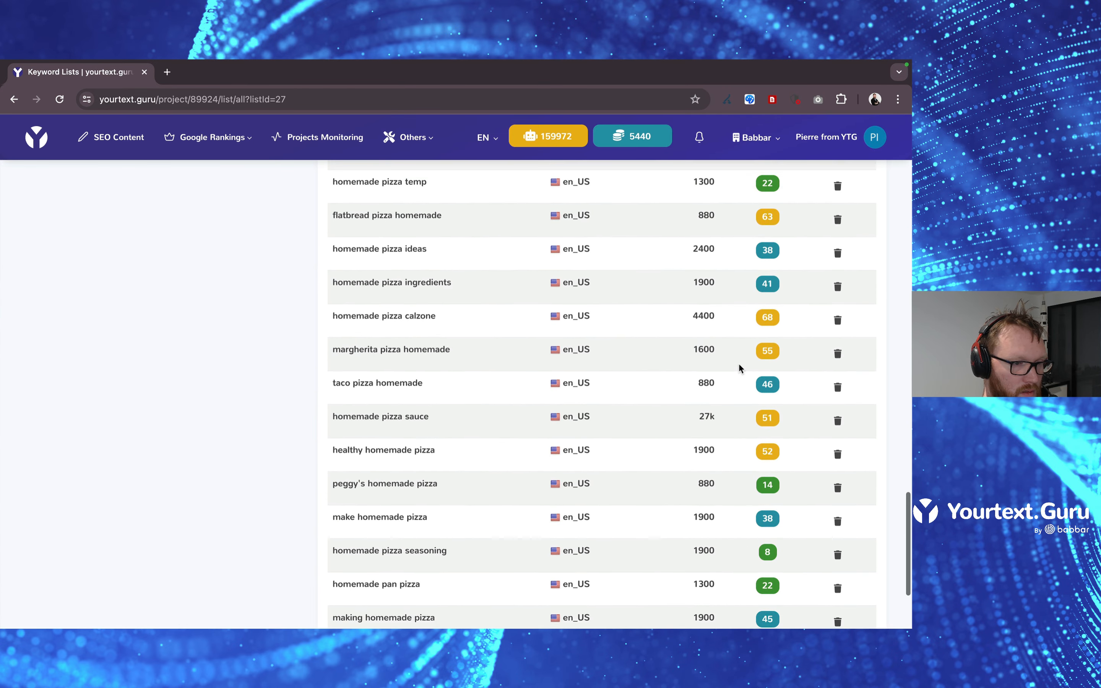
scroll(739, 369, "up", 8)
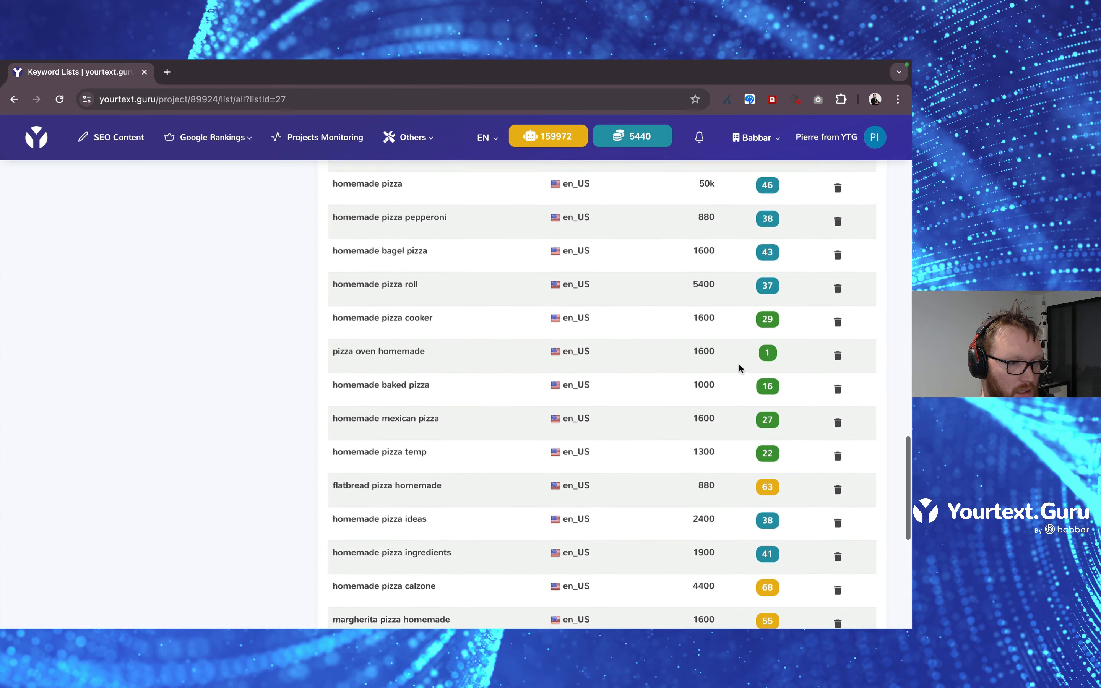
scroll(739, 369, "up", 6)
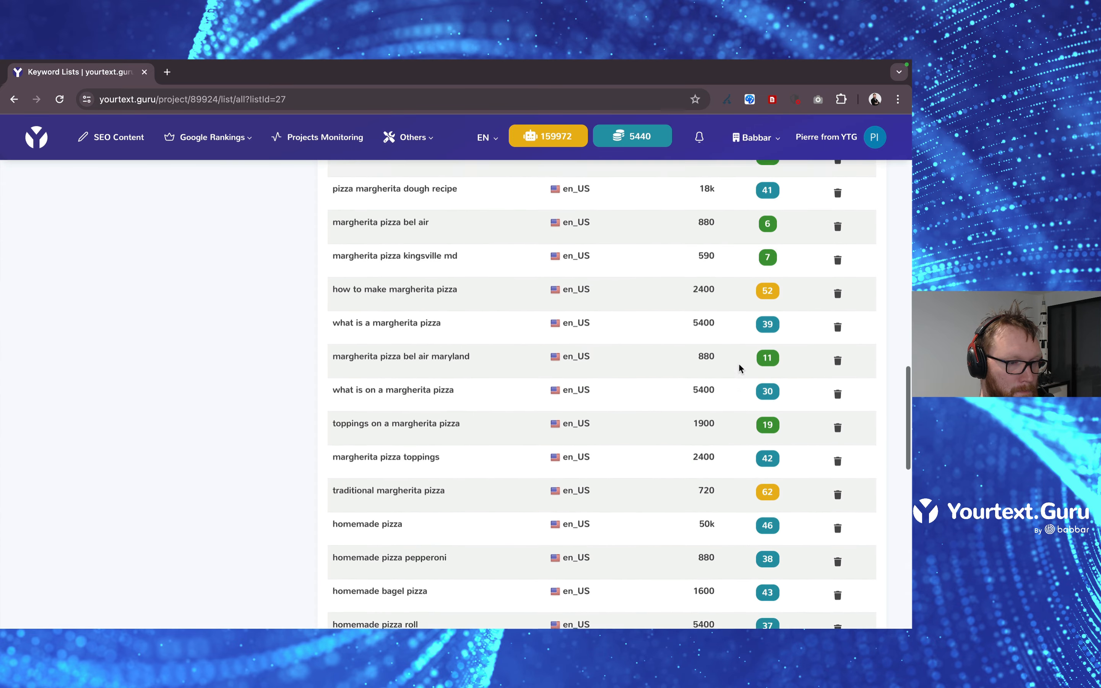
scroll(740, 368, "up", 2)
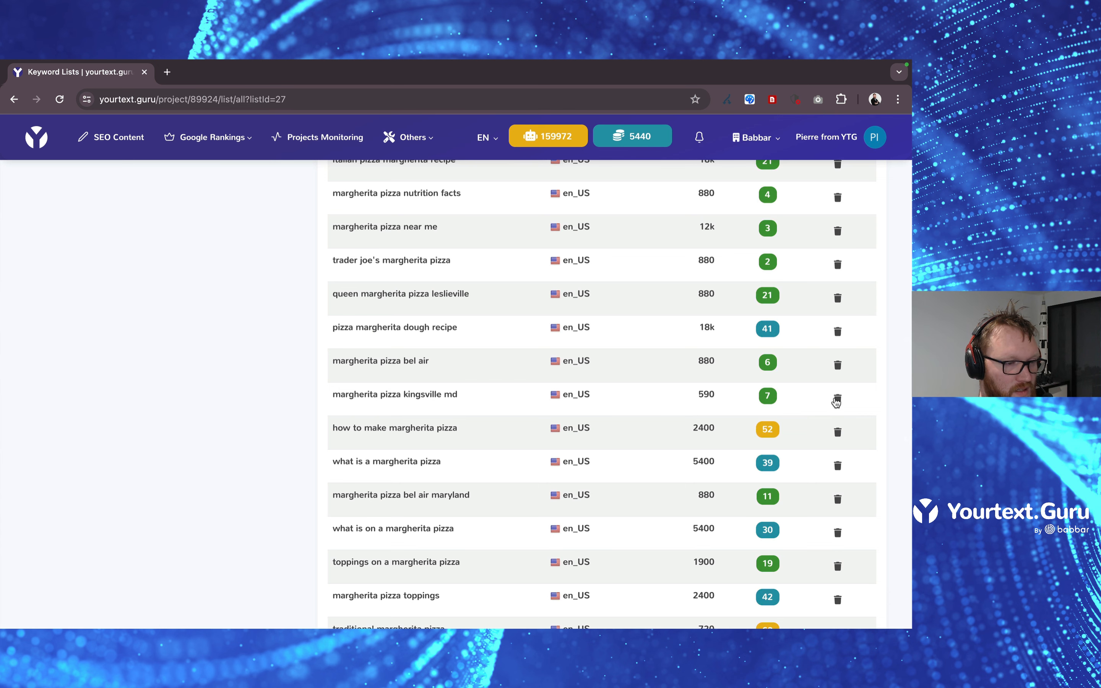
left_click(835, 401)
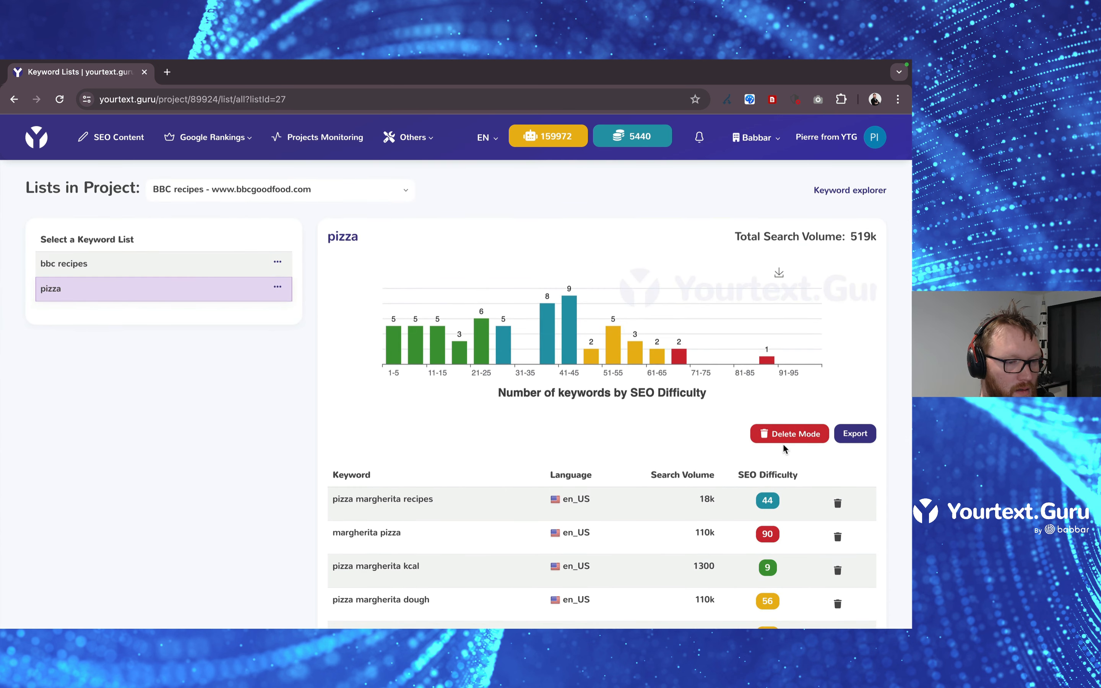
Step: Turn off delete mode and reload the page to refresh the pizza list and its SEO difficulty chart
left_click(787, 434)
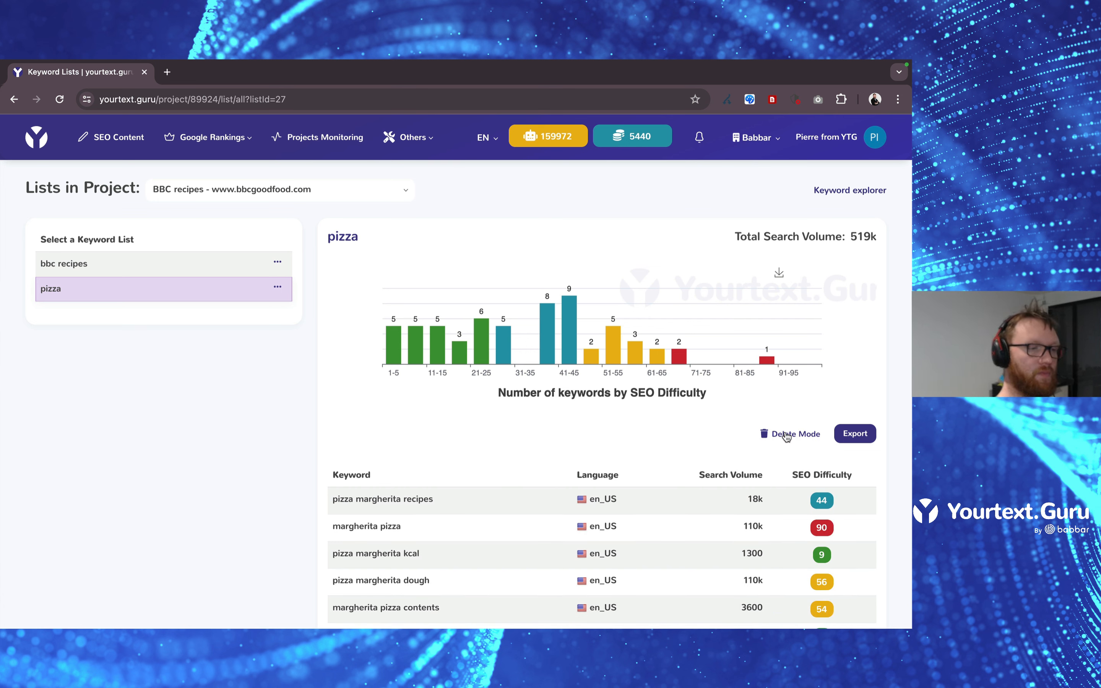
left_click(60, 100)
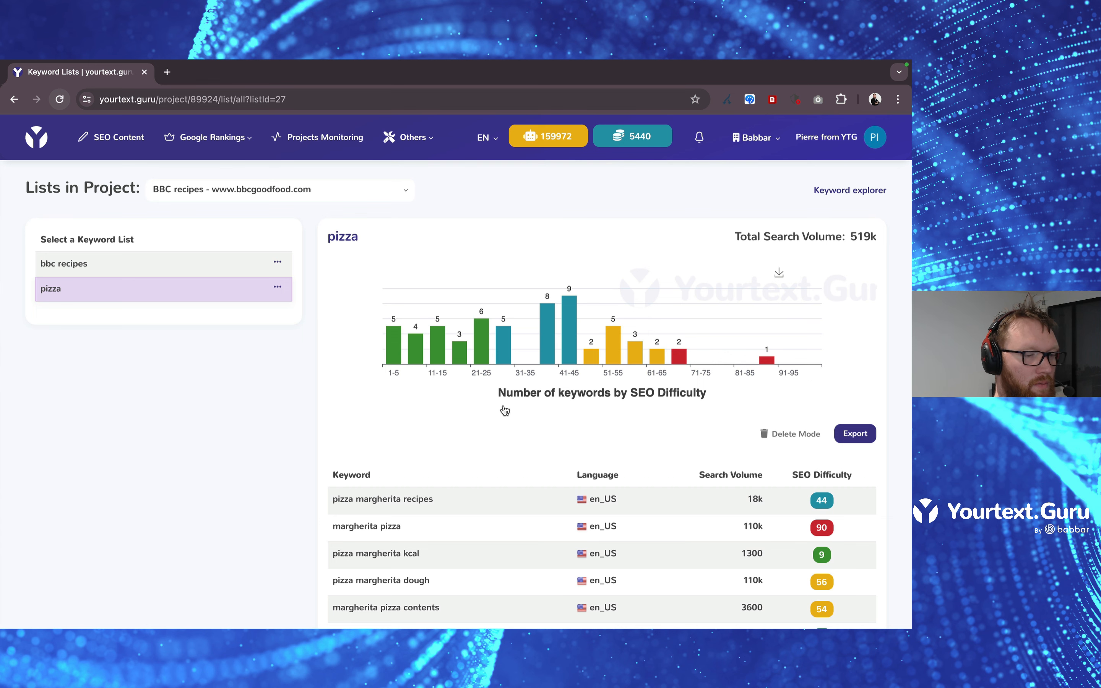
scroll(454, 423, "down", 1)
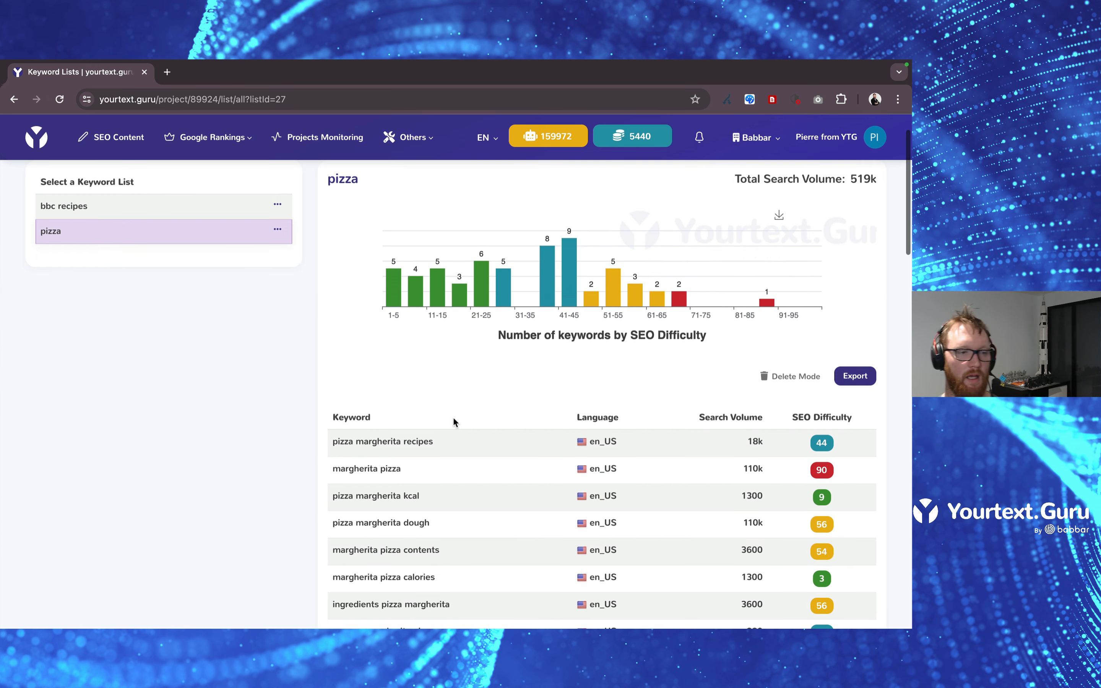
scroll(455, 421, "down", 3)
scroll(457, 419, "up", 4)
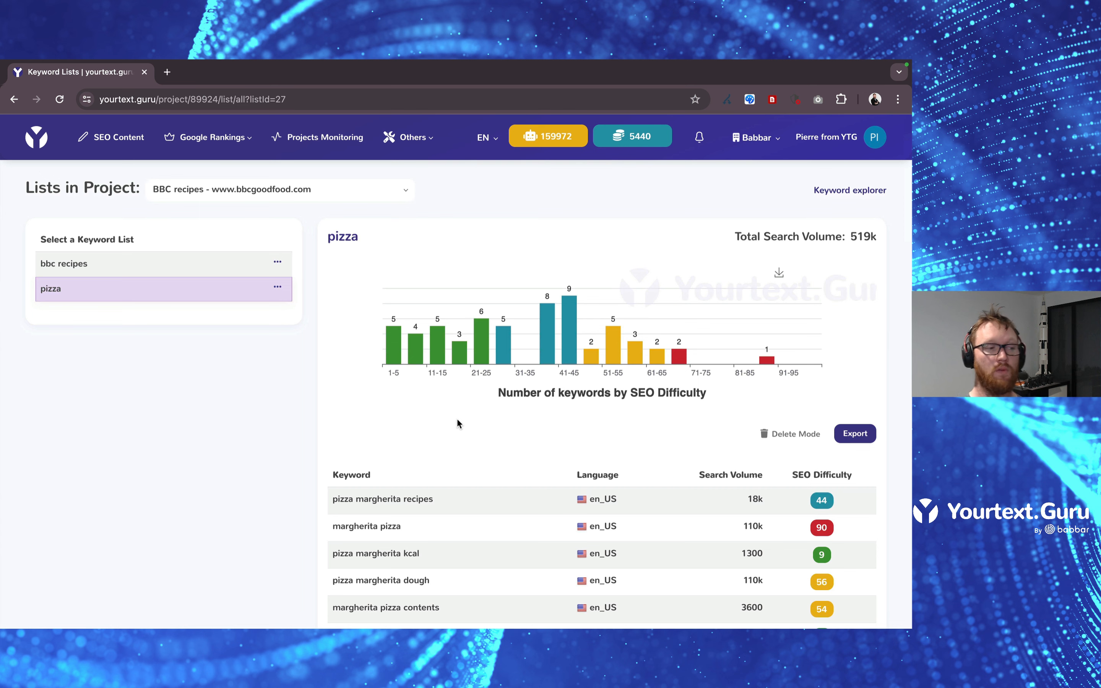
Step: Return to the Keyword Explorer, search for "pizza" and look through the resulting keywords
left_click(231, 157)
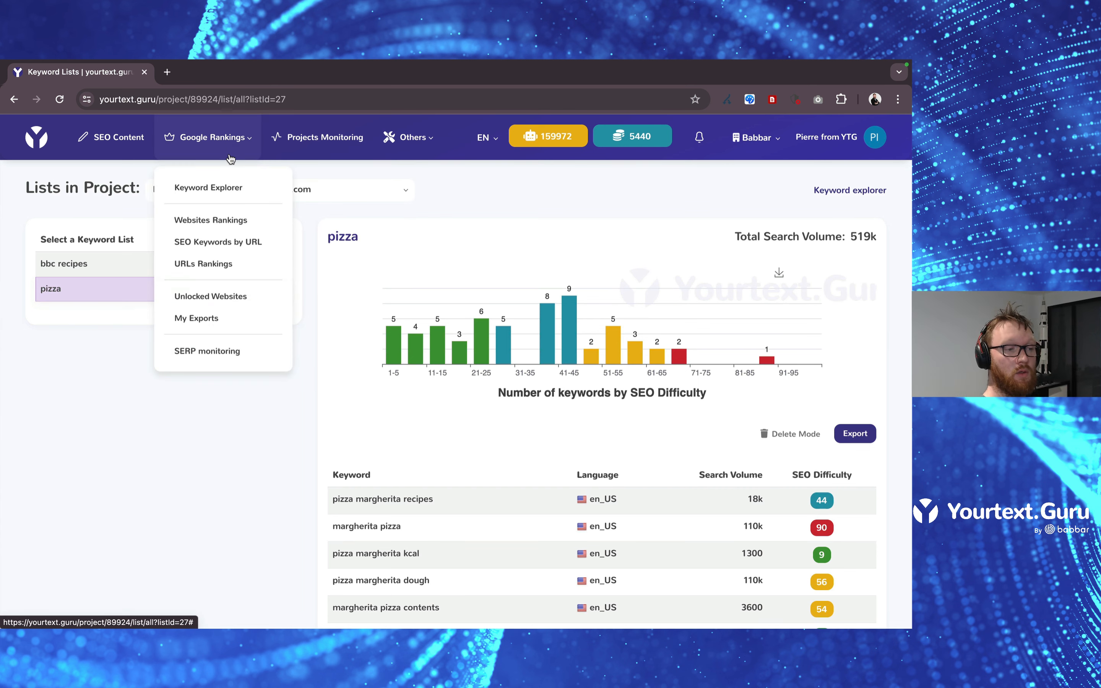
left_click(223, 188)
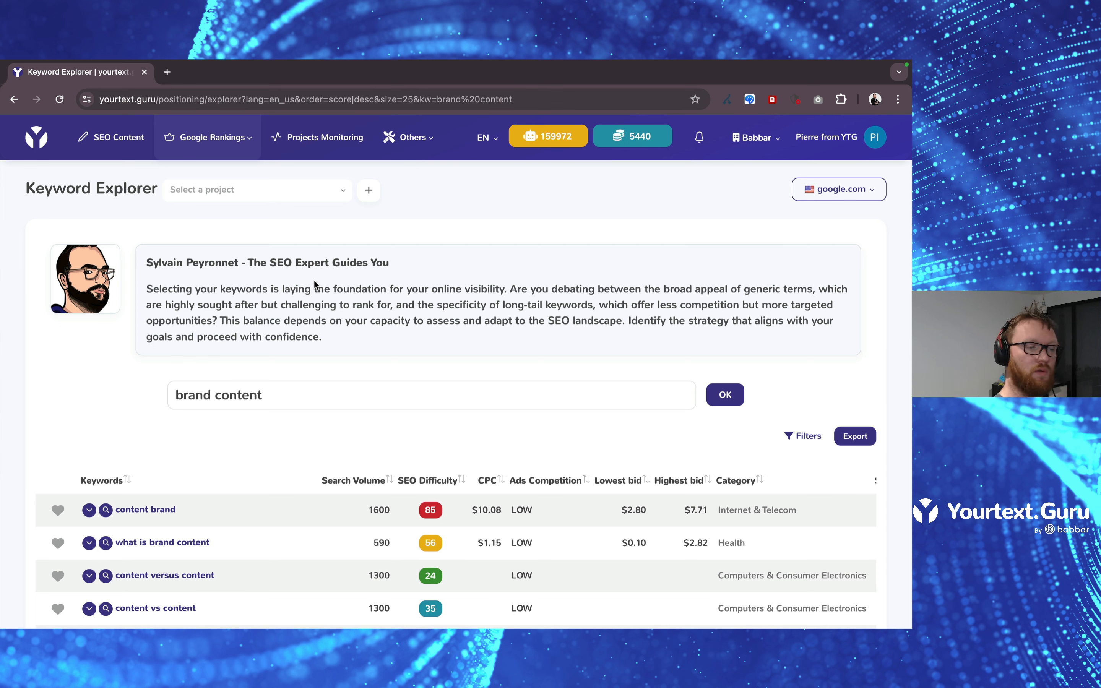
left_click_drag(342, 398, 2, 392)
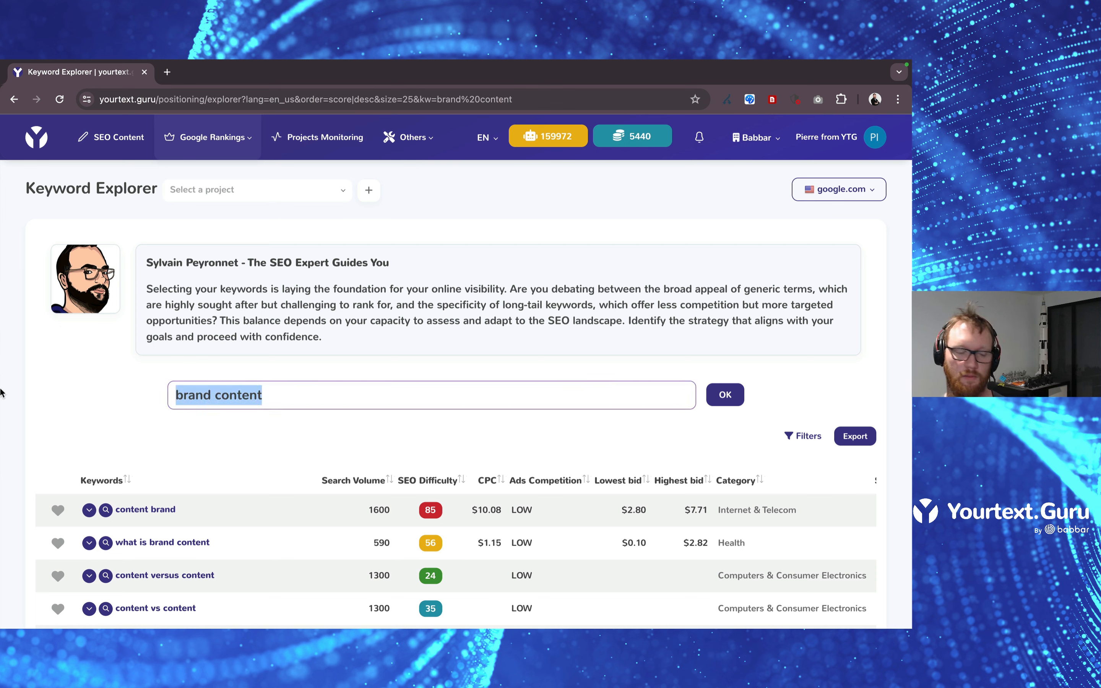
type("pizza")
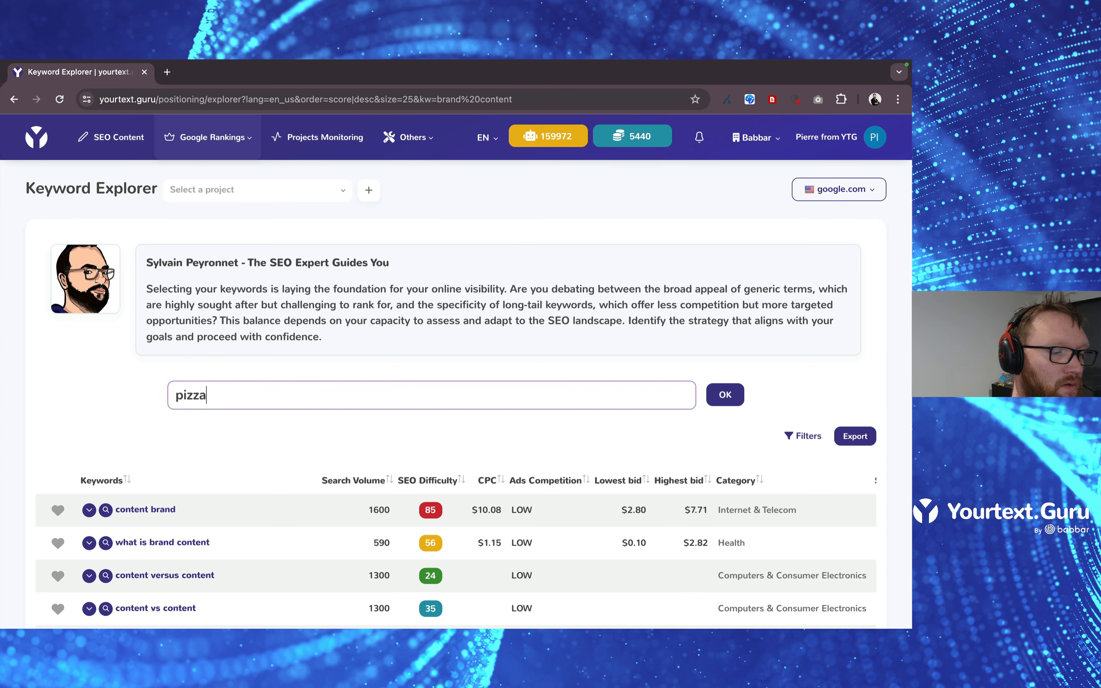
key("Return")
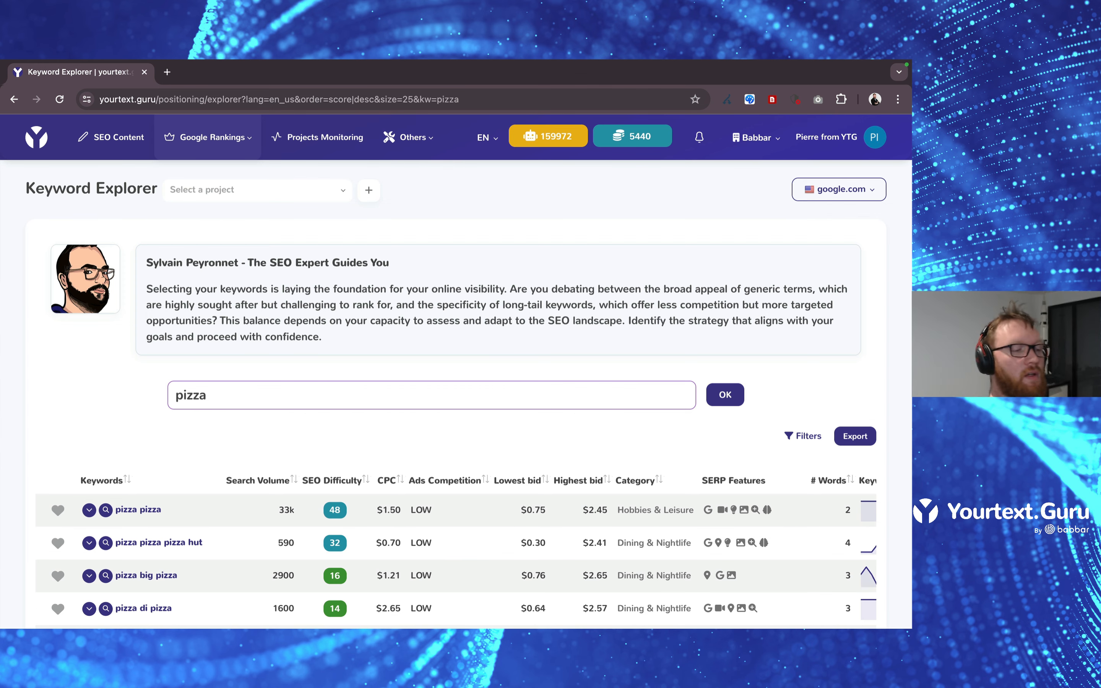
scroll(455, 392, "down", 10)
scroll(455, 392, "down", 5)
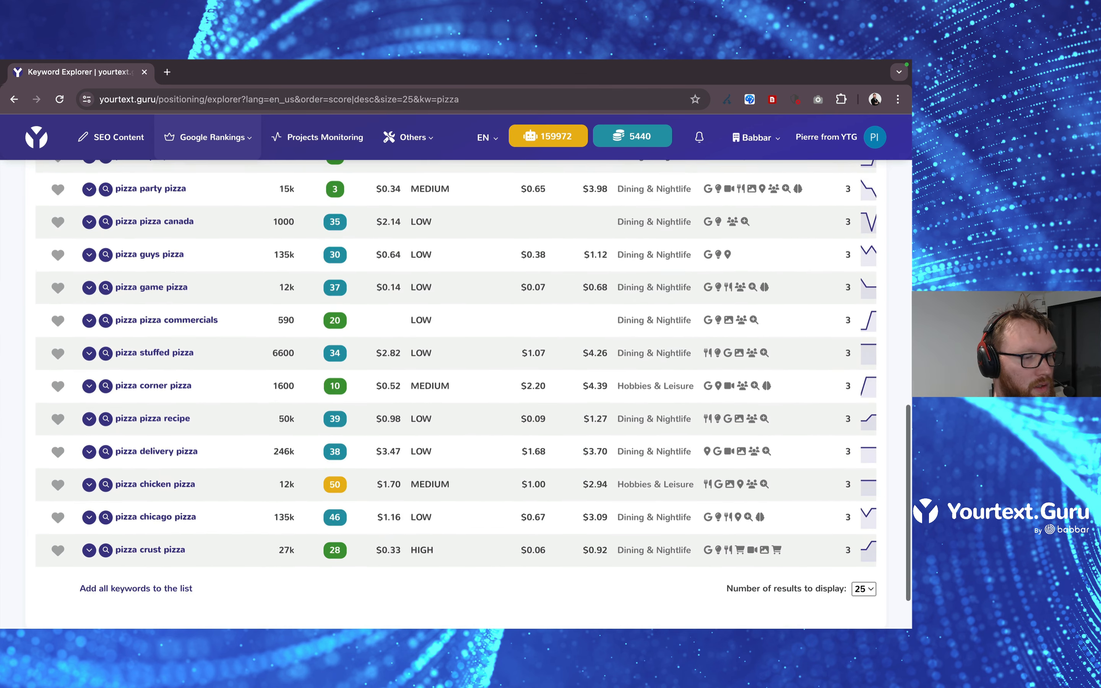
Step: Run the query "pizza OR margherita AND recipe" and expand the related keywords of "italian pizza margherita recipe"
scroll(455, 391, "up", 15)
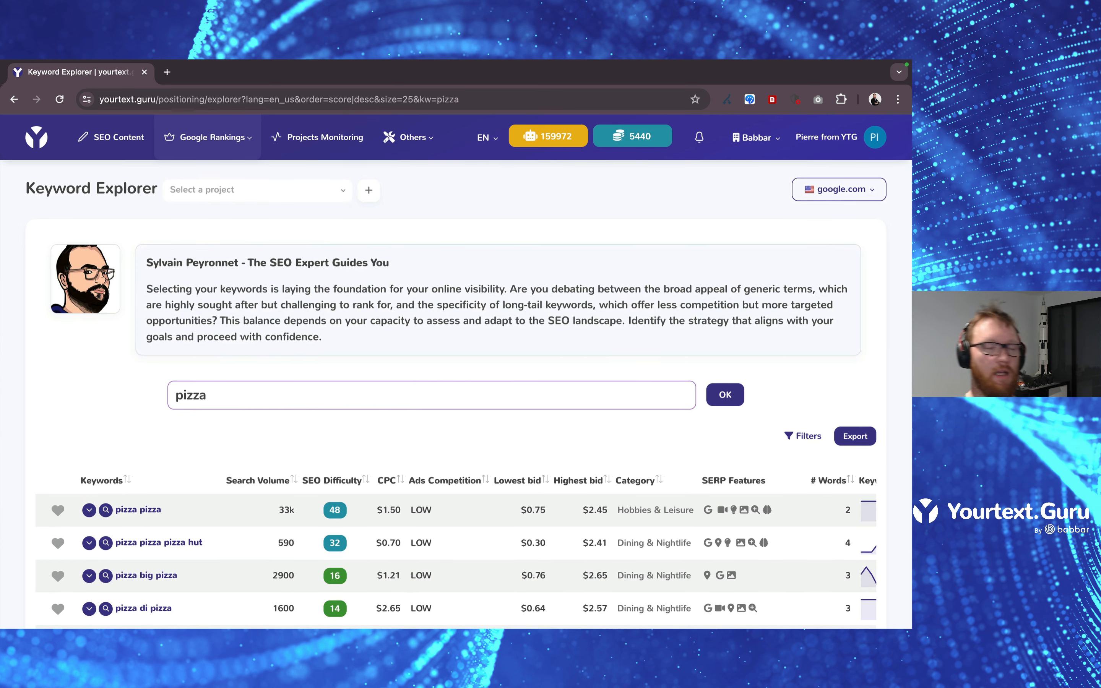
left_click(90, 510)
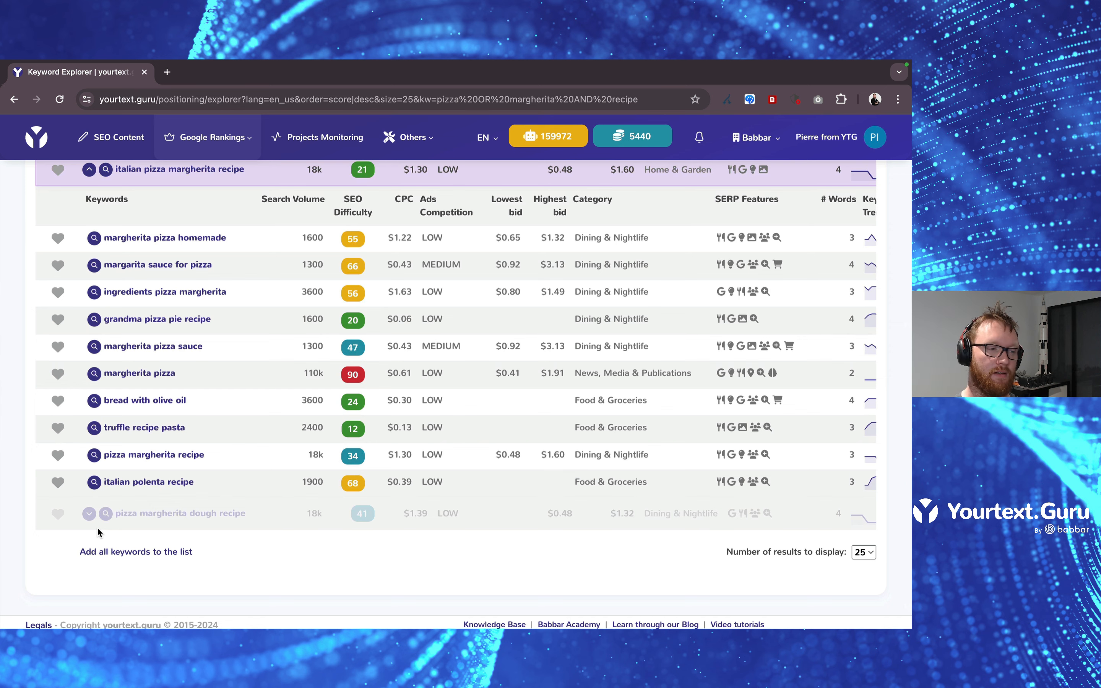
scroll(99, 532, "up", 10)
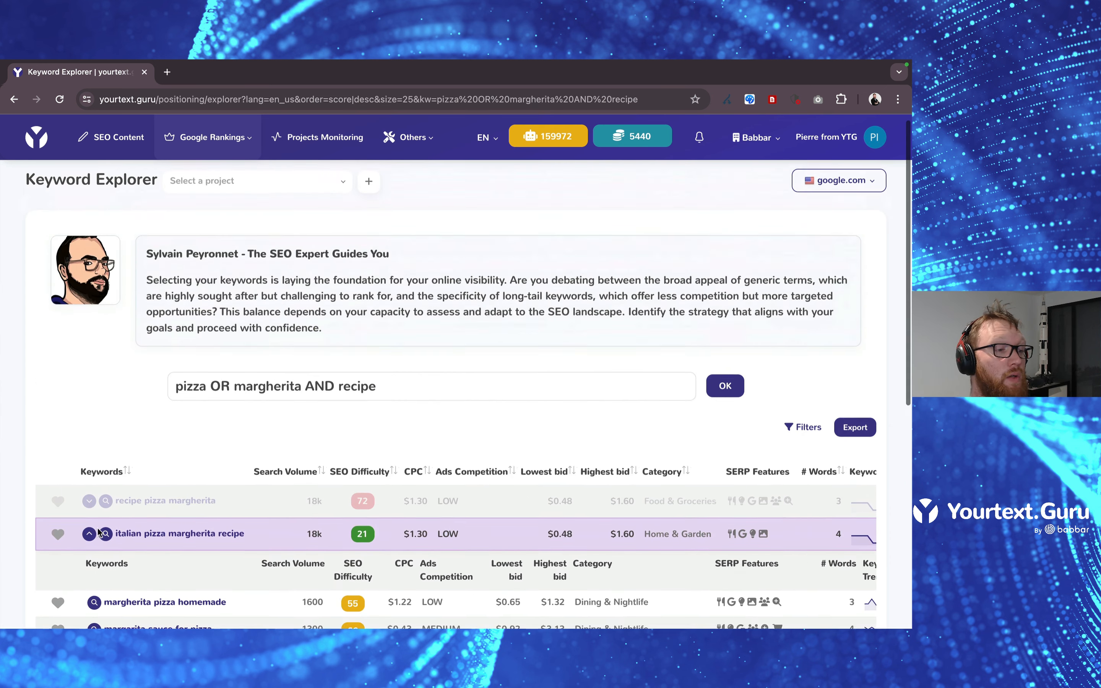
Step: Extend the keyword query to "pizza OR margherita AND recipe NOT italian" and check the listed keywords
left_click(436, 404)
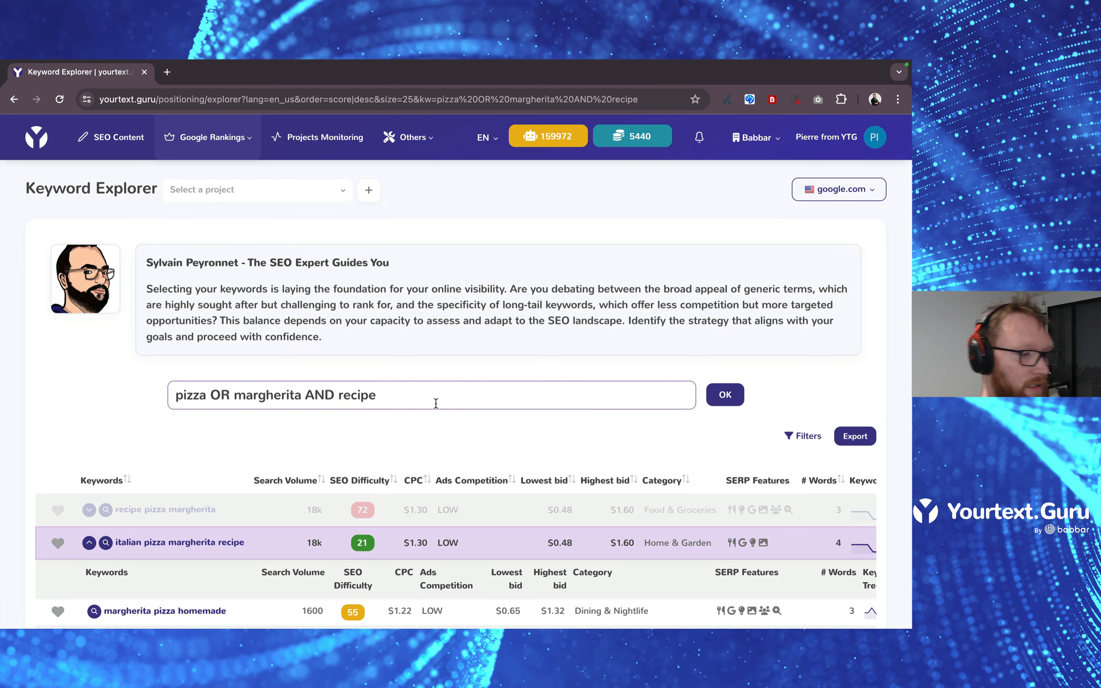
type("NOT")
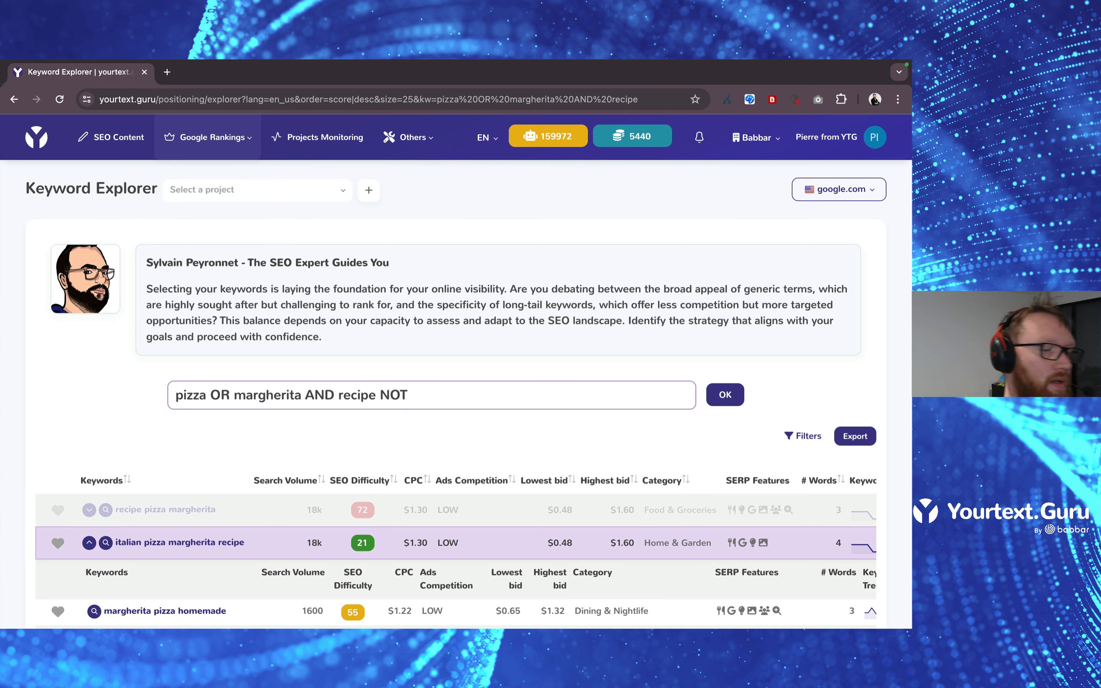
type(" italian")
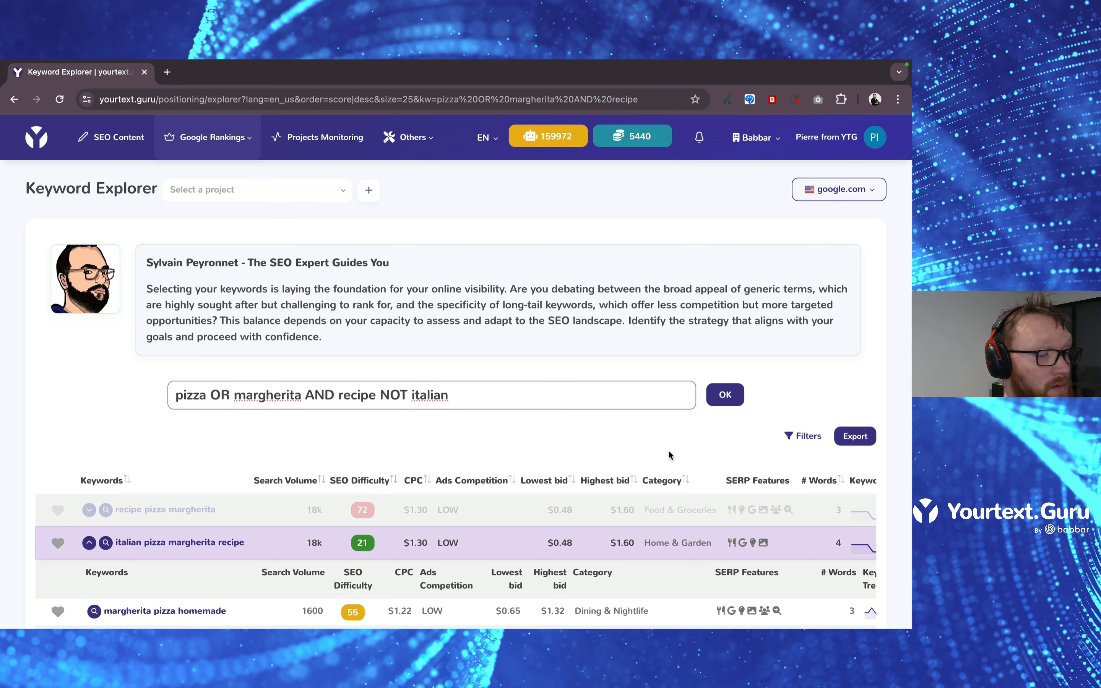
left_click(725, 395)
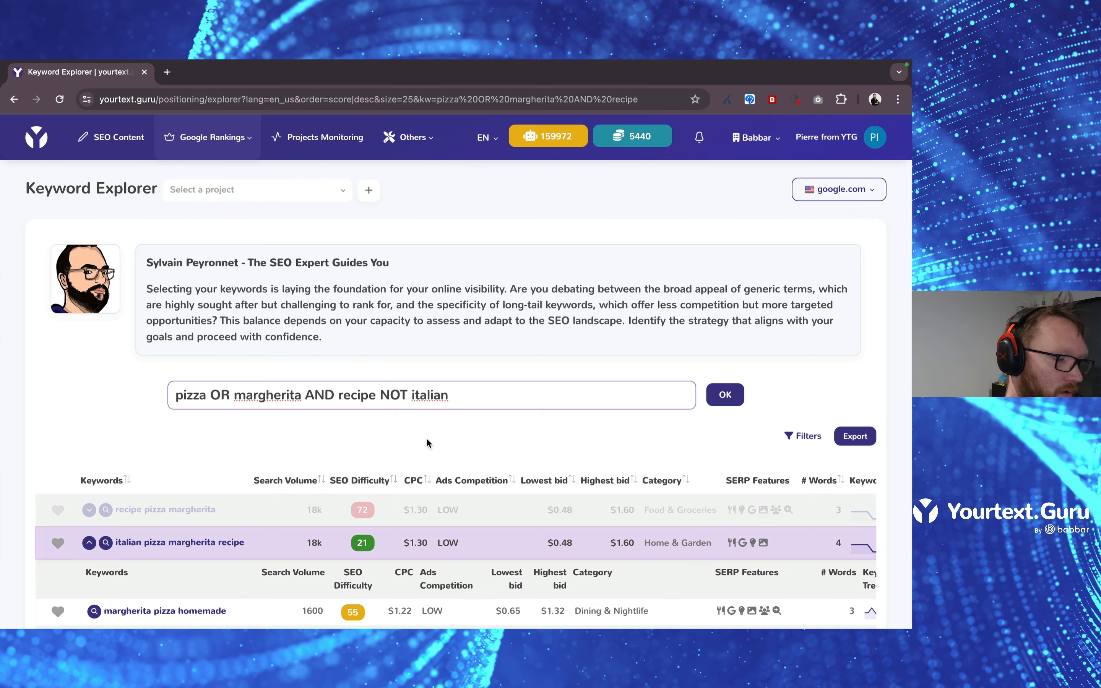
scroll(426, 438, "down", 5)
scroll(427, 438, "down", 3)
scroll(427, 438, "up", 8)
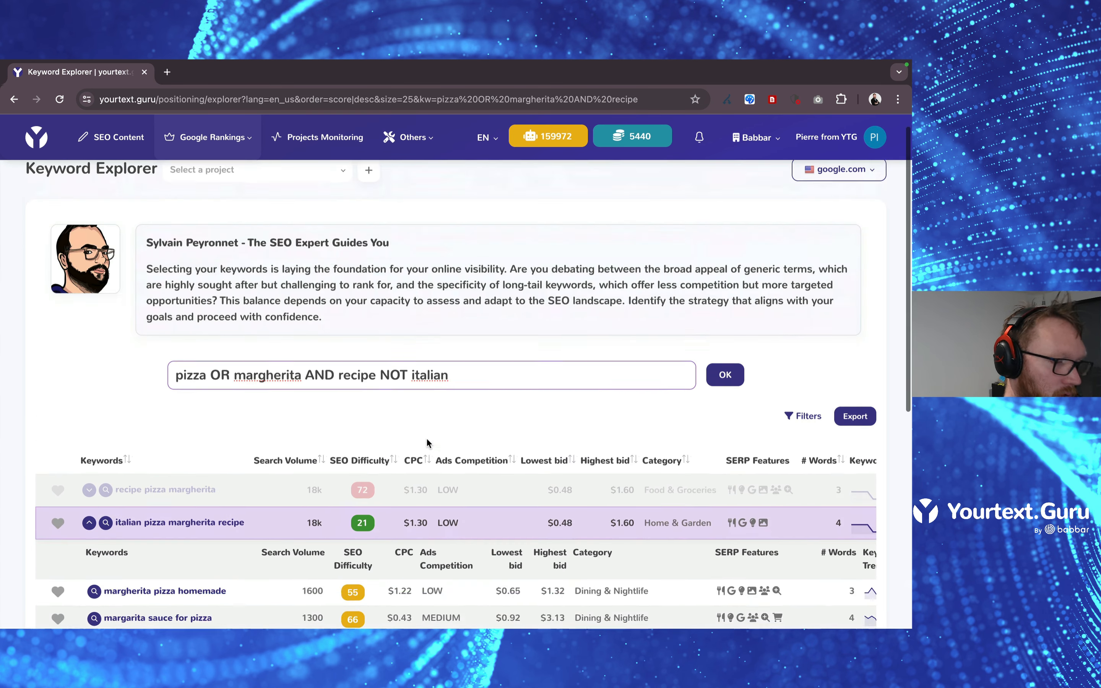
Step: Replace the excluded term "italian" with "dough" in the query and run the search
double_click(428, 397)
type("dough")
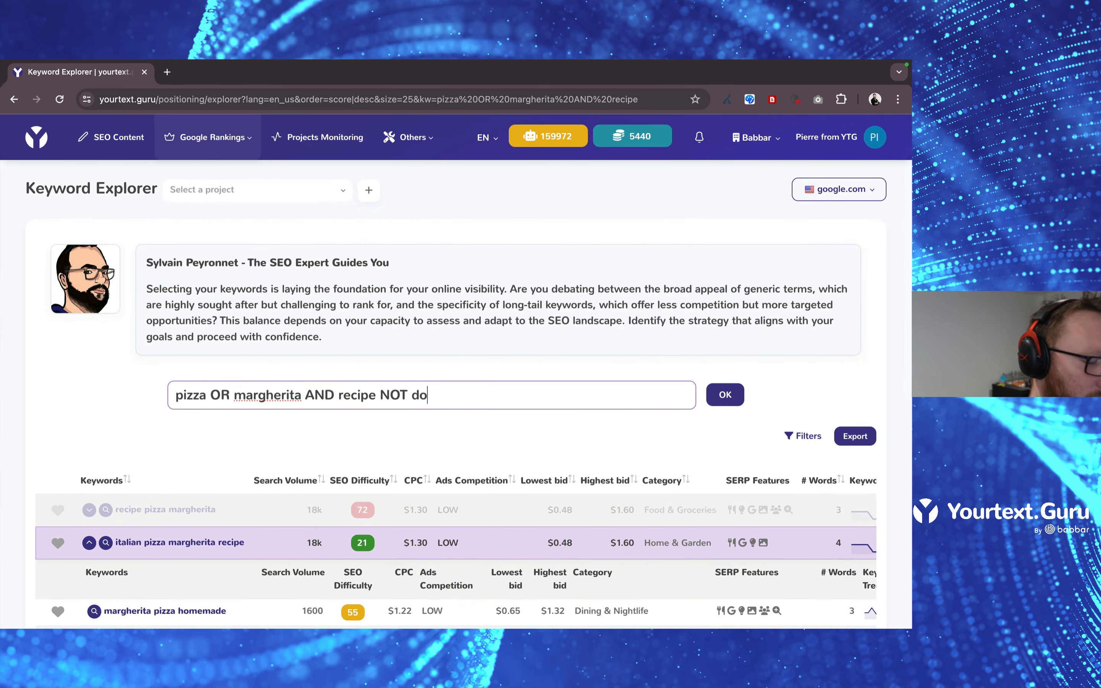
left_click(736, 394)
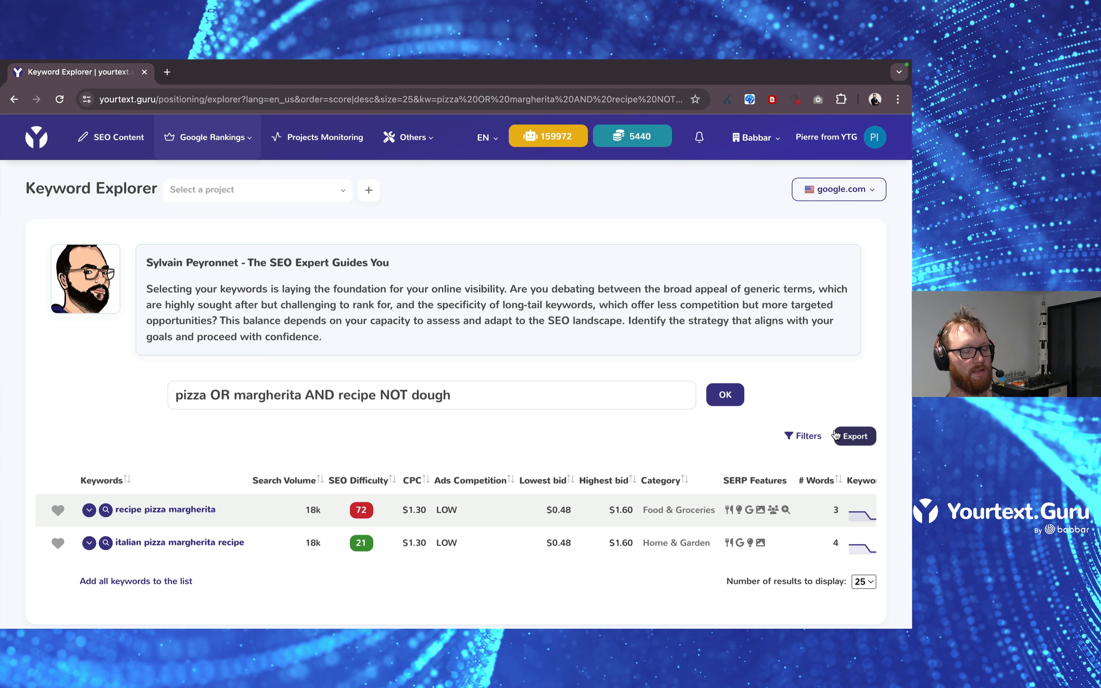
Step: View the available advanced filters, close them, and examine the result columns and their explanations through to the keyword trend and update date
left_click(812, 436)
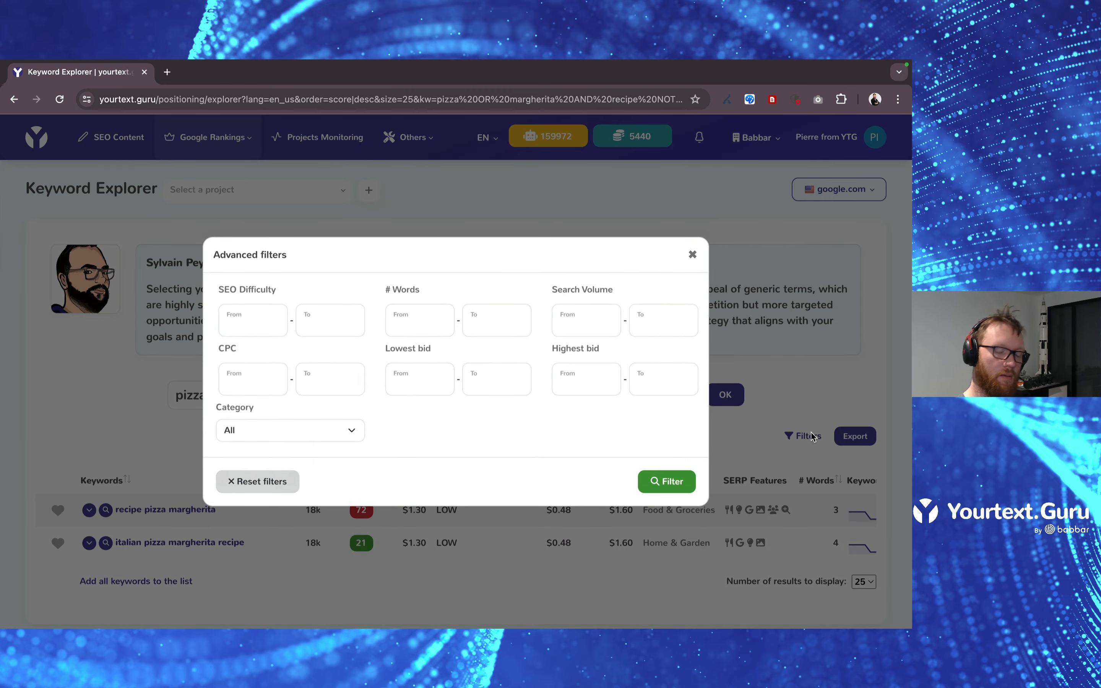
left_click(809, 382)
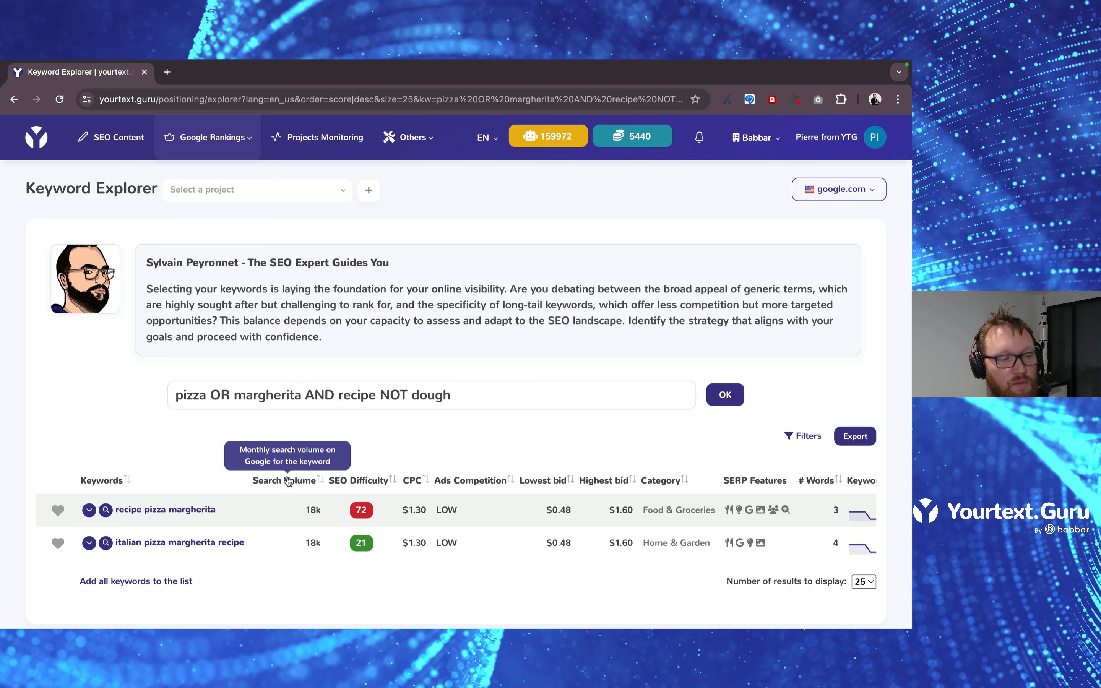
mouse_move(371, 481)
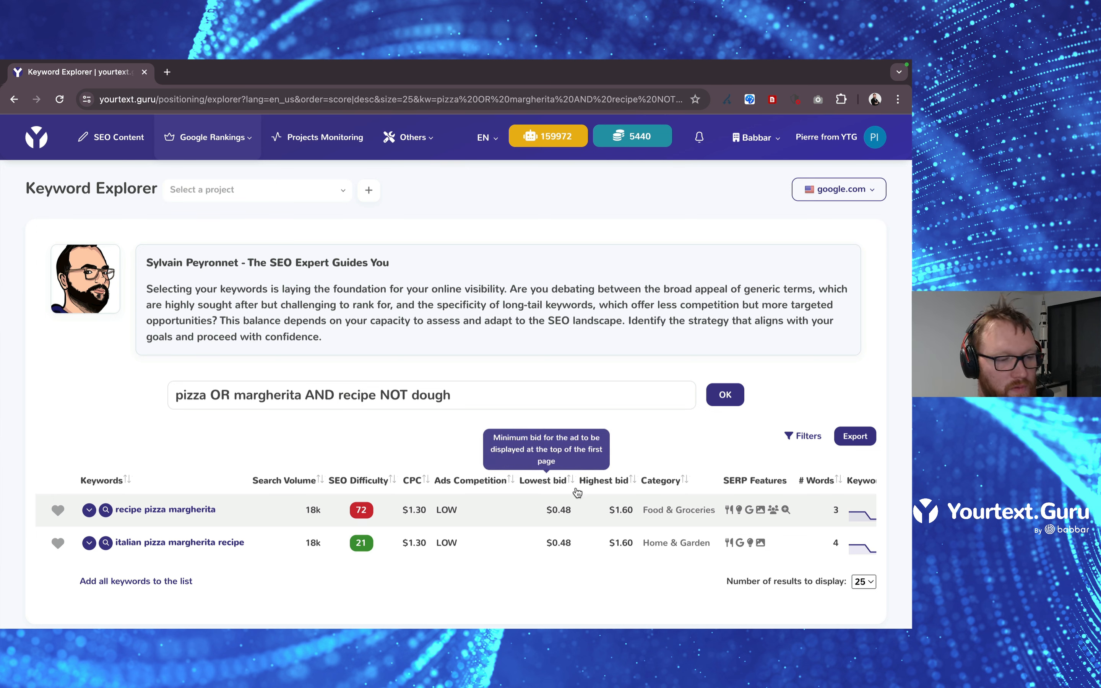
scroll(590, 492, "right", 3)
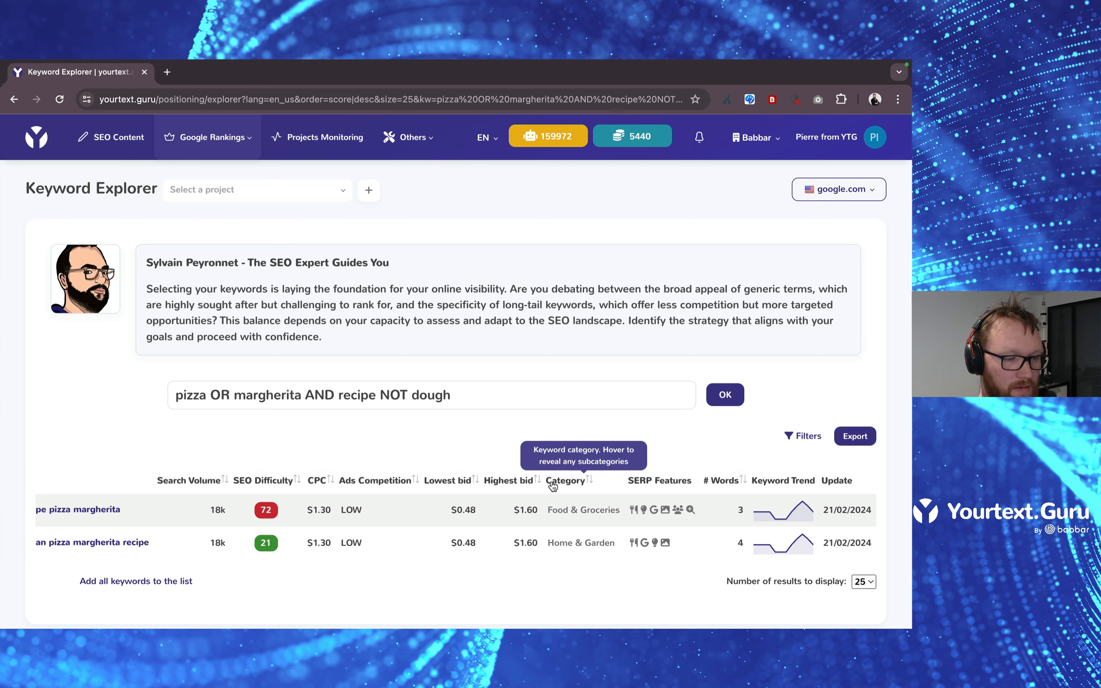